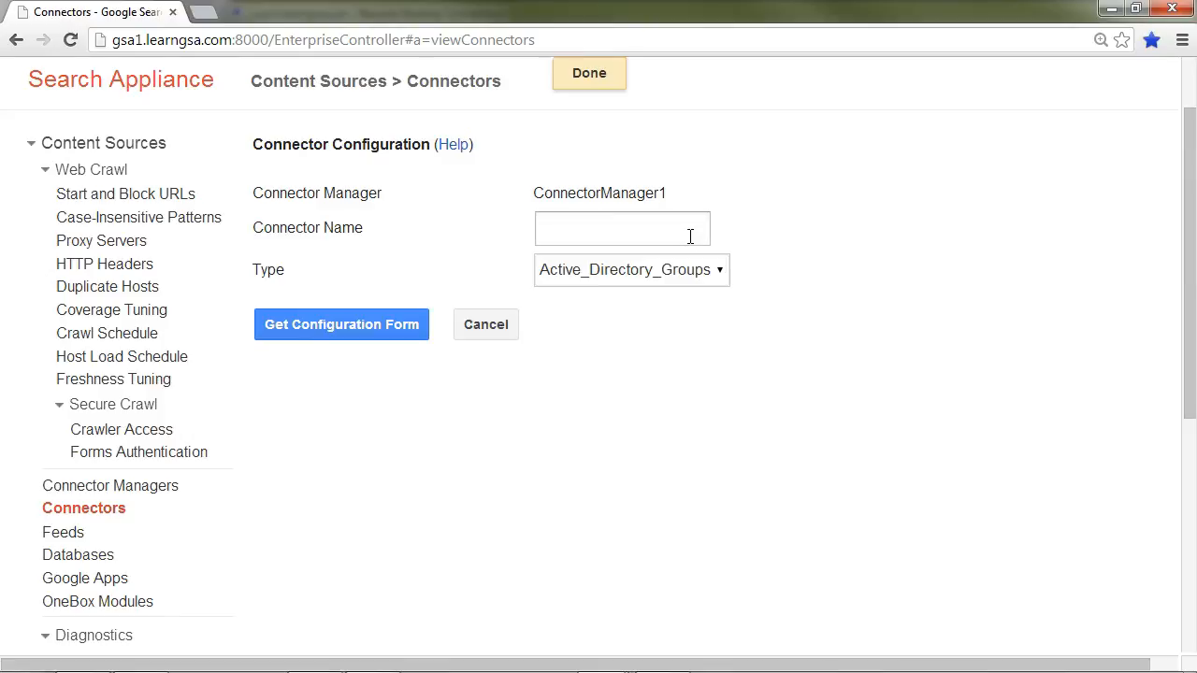
Step: Name the new connector files1, set its type to FileConnectorType, and get its configuration form
{"action": "left_click", "coordinate": [691, 230]}
{"action": "type", "text": "files1"}
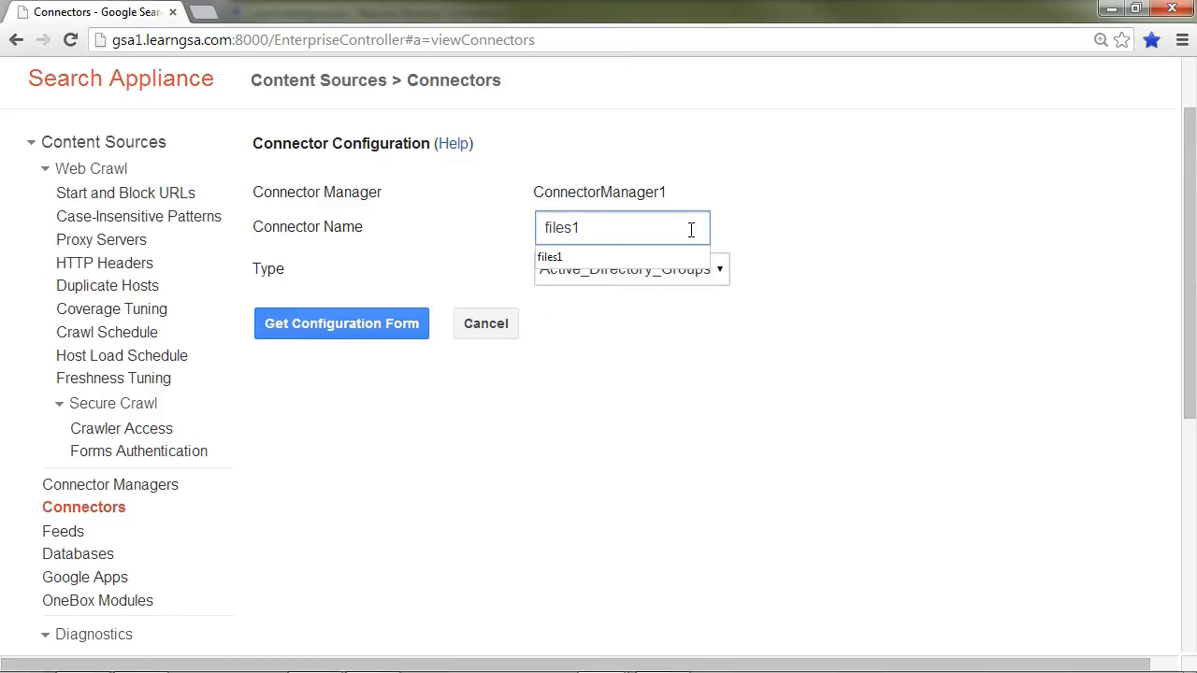
{"action": "left_click", "coordinate": [843, 233]}
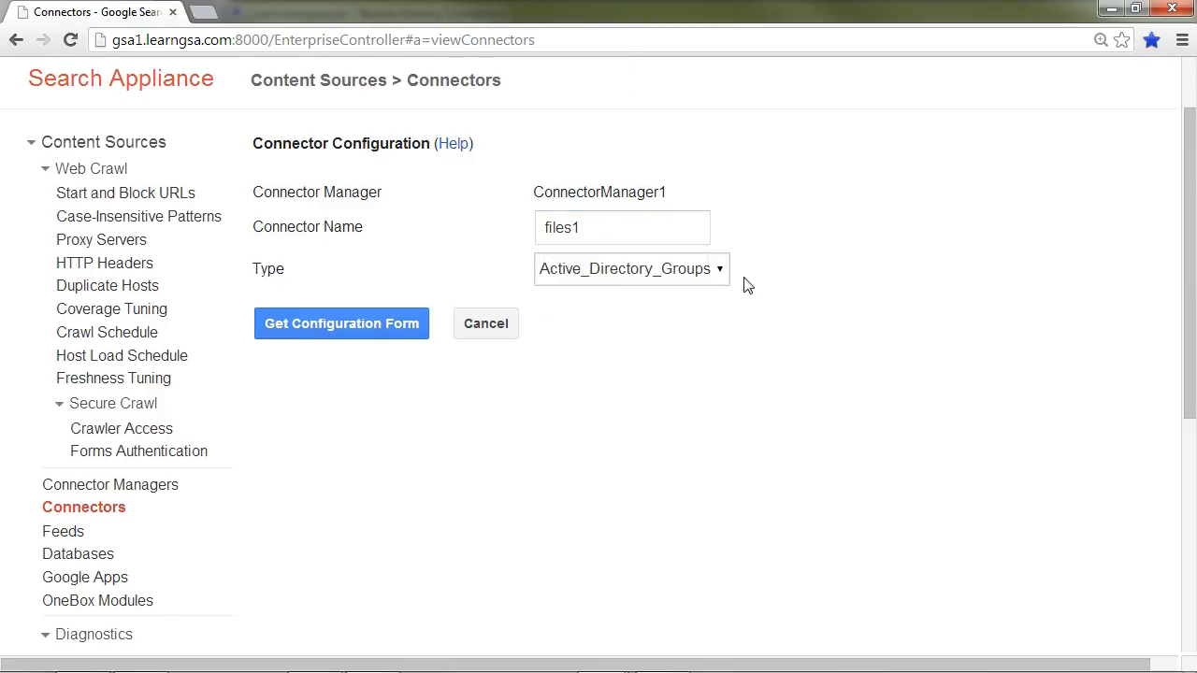
{"action": "left_click", "coordinate": [726, 271]}
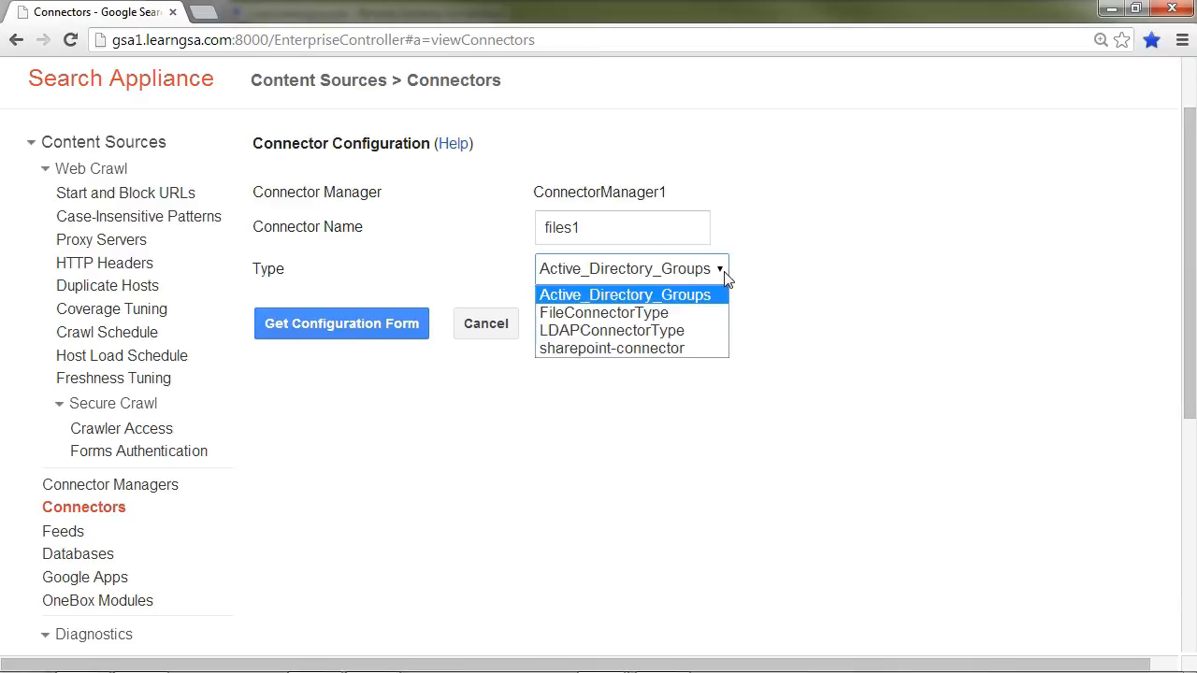
{"action": "left_click", "coordinate": [662, 312]}
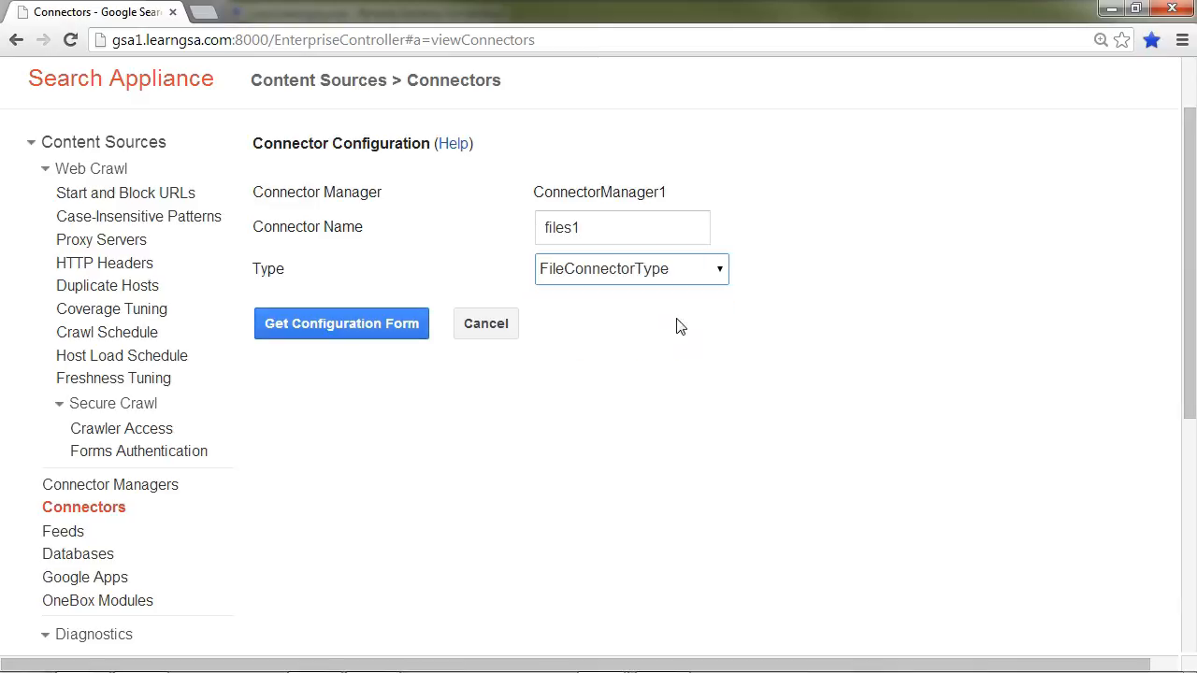
{"action": "left_click", "coordinate": [339, 323]}
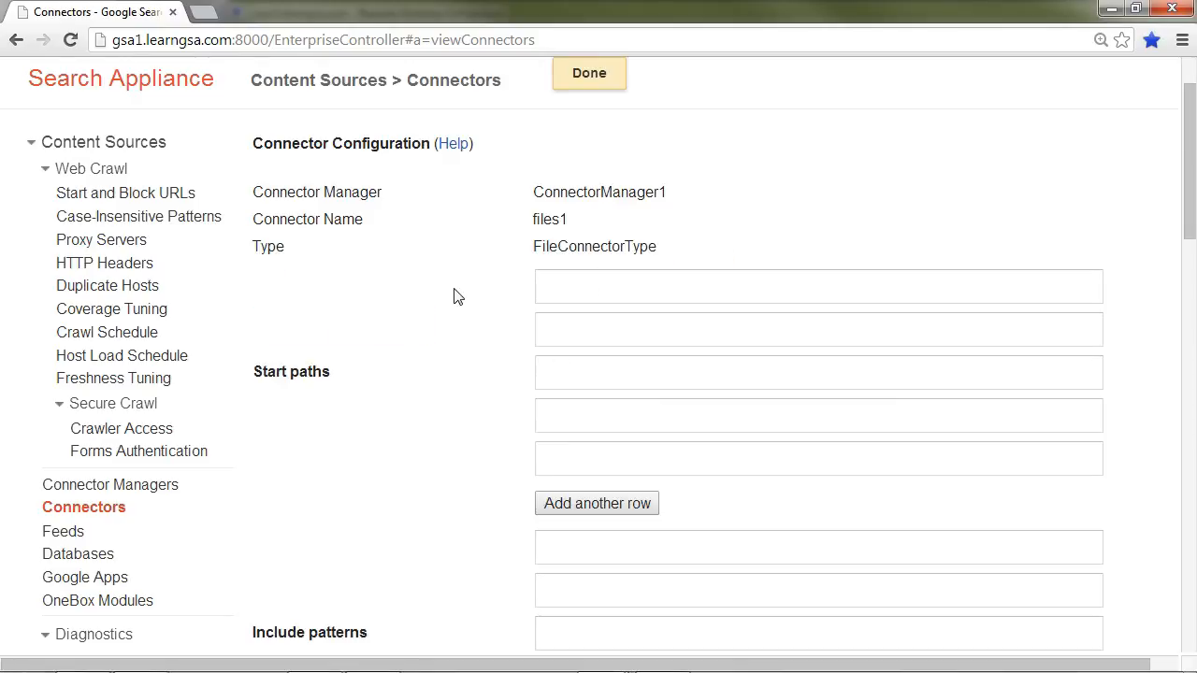
Step: Enter smb://waterloo.learngsa.com/shared-files/ as both the first start path and the first include pattern
{"action": "scroll", "coordinate": [456, 297], "scroll_direction": "down", "scroll_amount": 1}
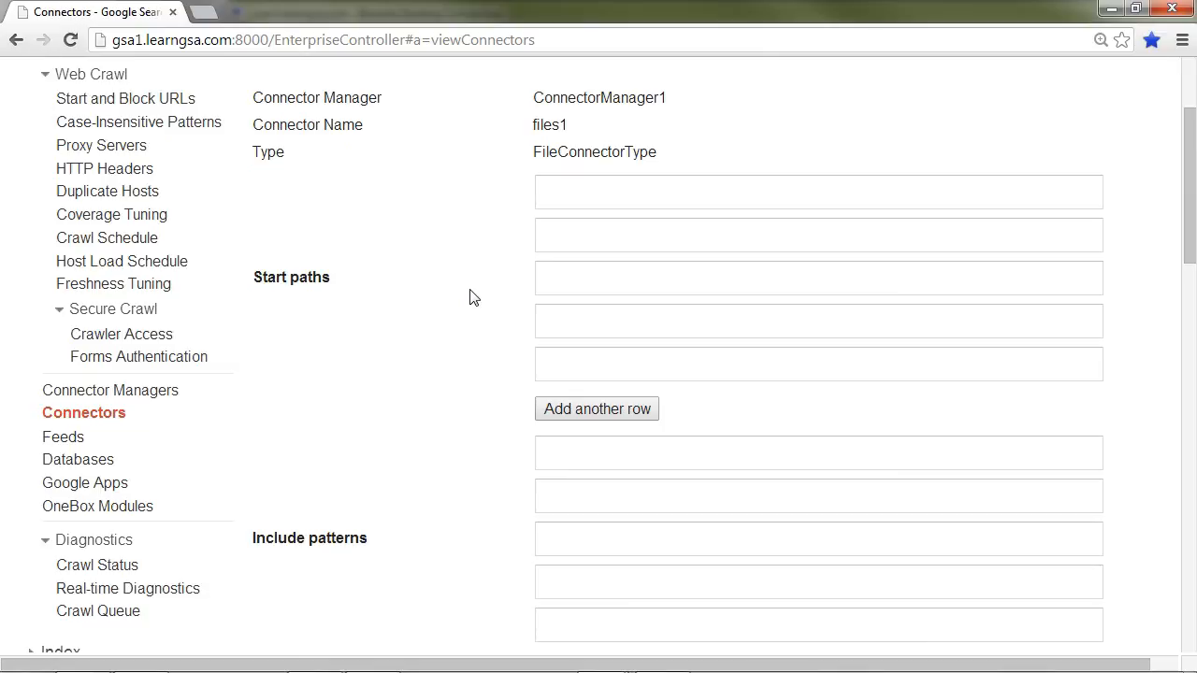
{"action": "left_click", "coordinate": [630, 191]}
{"action": "type", "text": "s"}
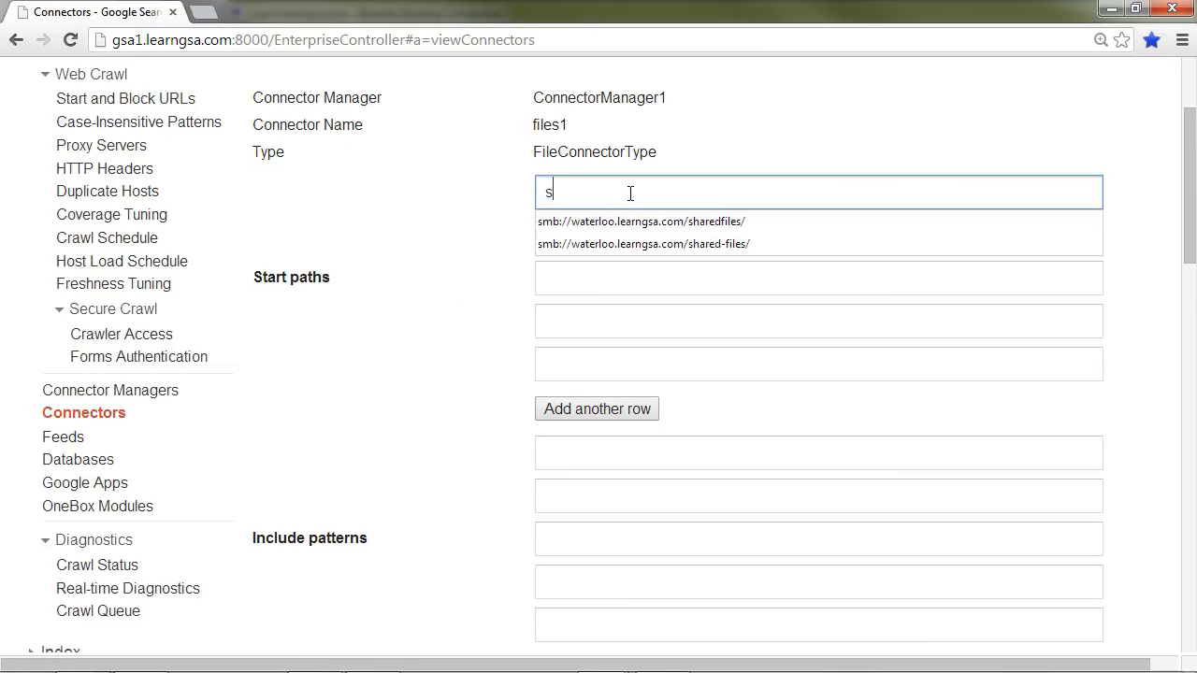
{"action": "left_click", "coordinate": [610, 244]}
{"action": "left_click", "coordinate": [566, 460]}
{"action": "type", "text": "s"}
{"action": "left_click", "coordinate": [573, 505]}
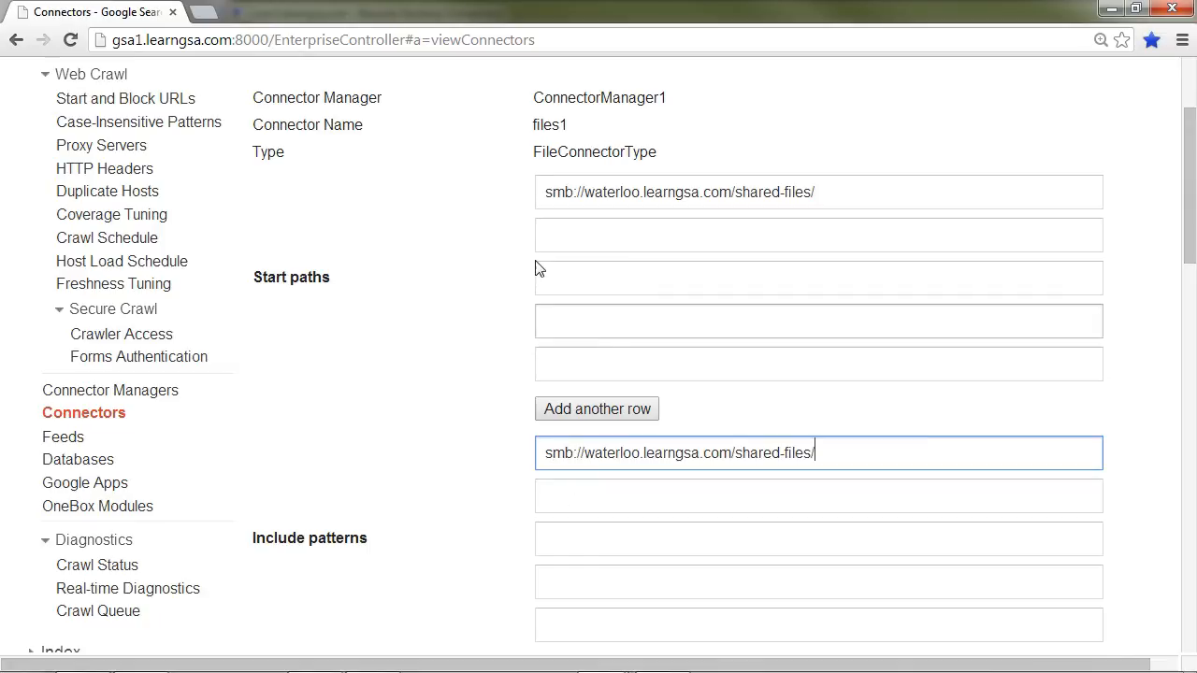
Step: Examine the protocol, host and share-name parts of the start path, and compare them with the include pattern
{"action": "left_click_drag", "start_coordinate": [547, 193], "coordinate": [574, 192]}
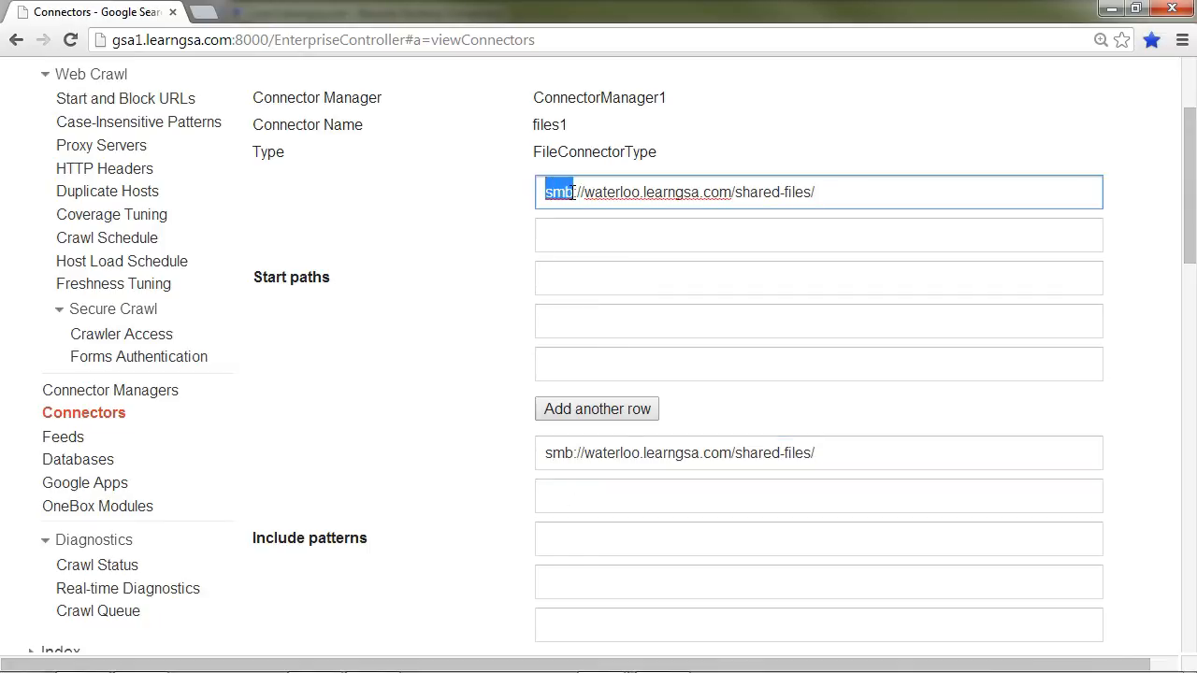
{"action": "left_click", "coordinate": [584, 194]}
{"action": "left_click_drag", "start_coordinate": [584, 193], "coordinate": [730, 192]}
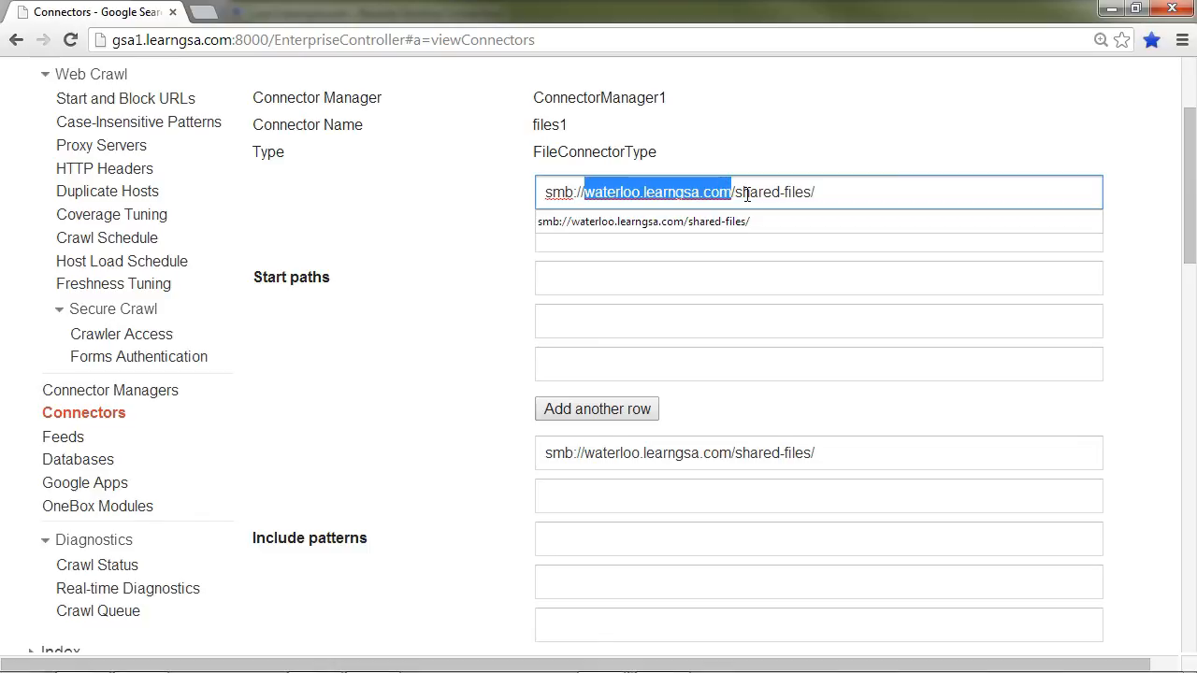
{"action": "left_click_drag", "start_coordinate": [736, 193], "coordinate": [814, 191]}
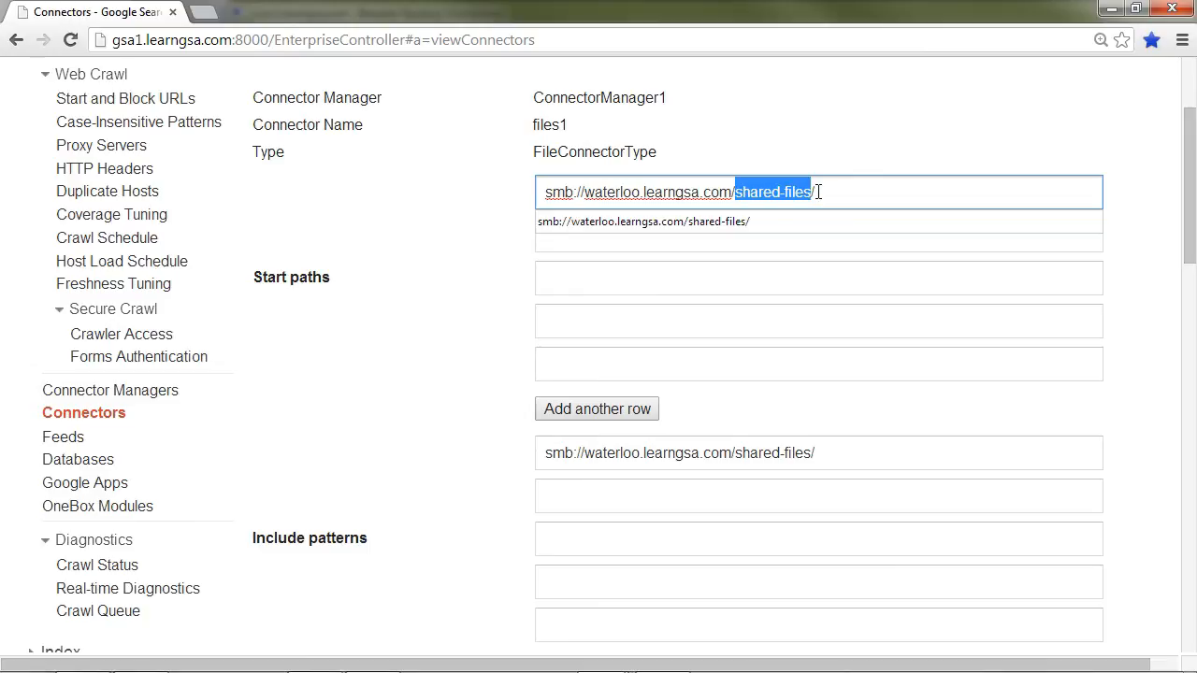
{"action": "left_click", "coordinate": [818, 192]}
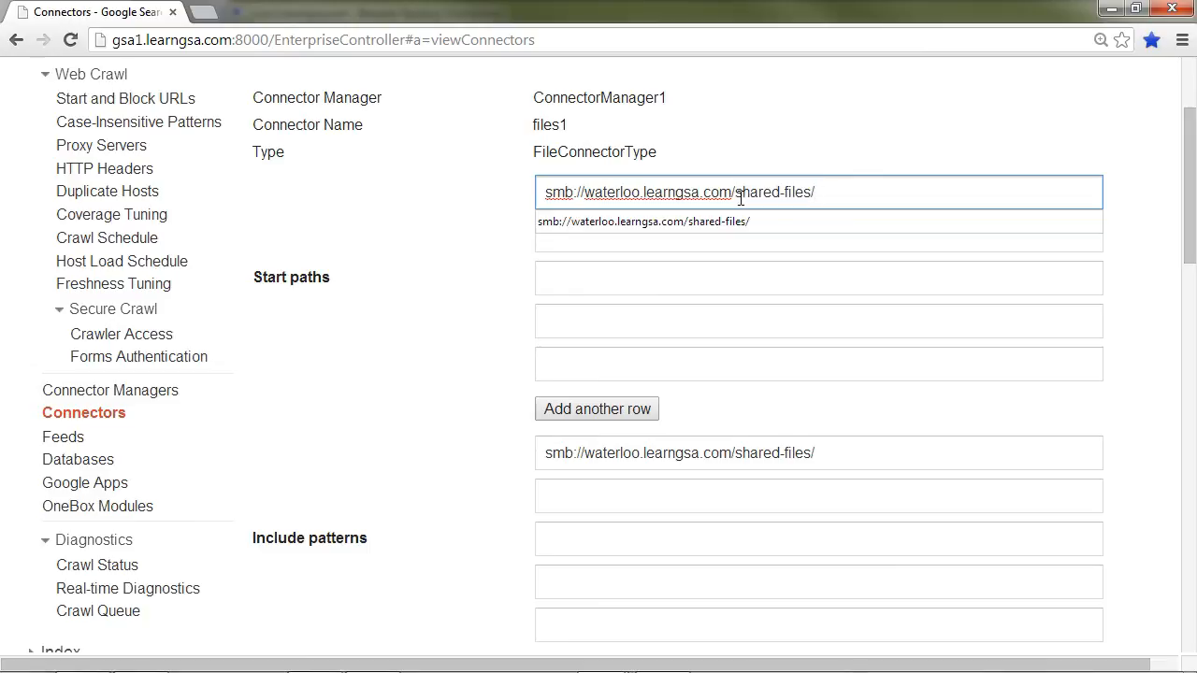
{"action": "left_click_drag", "start_coordinate": [736, 192], "coordinate": [814, 192]}
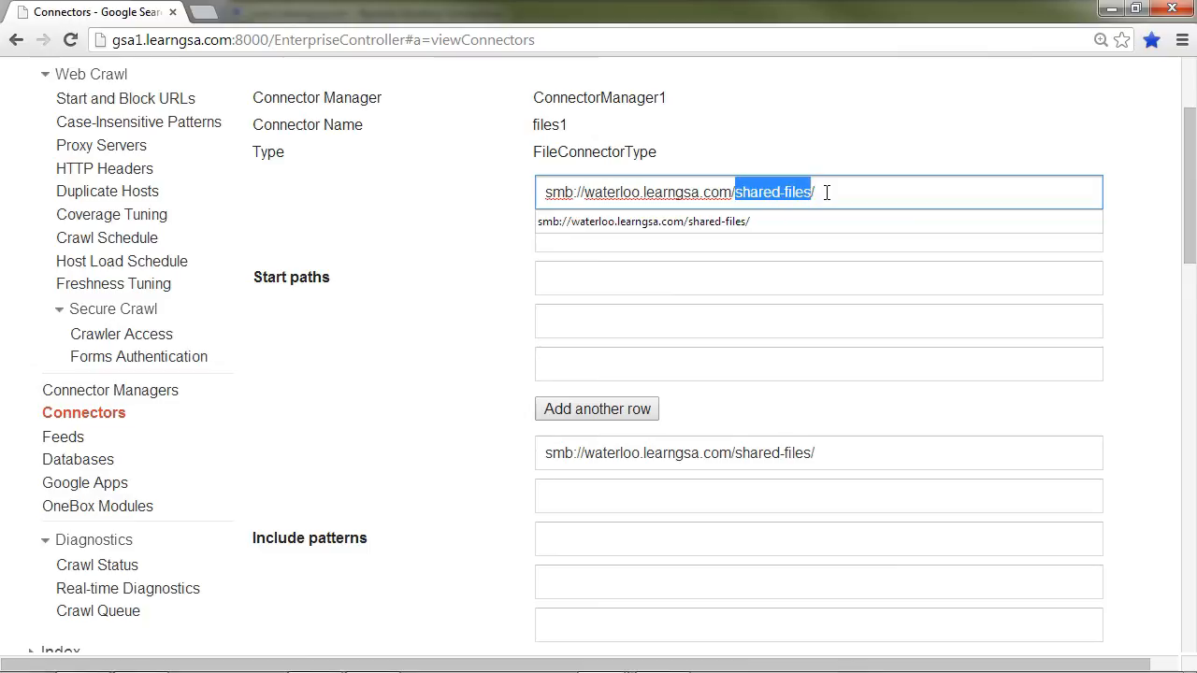
{"action": "left_click", "coordinate": [823, 191]}
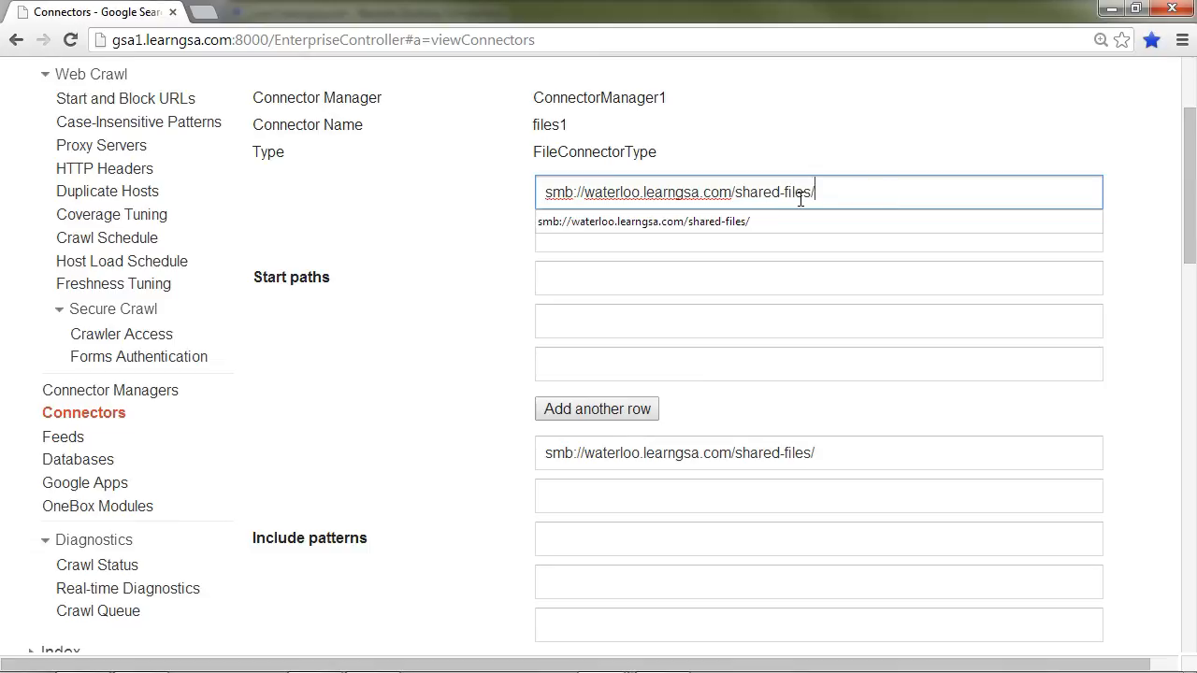
{"action": "left_click", "coordinate": [418, 236]}
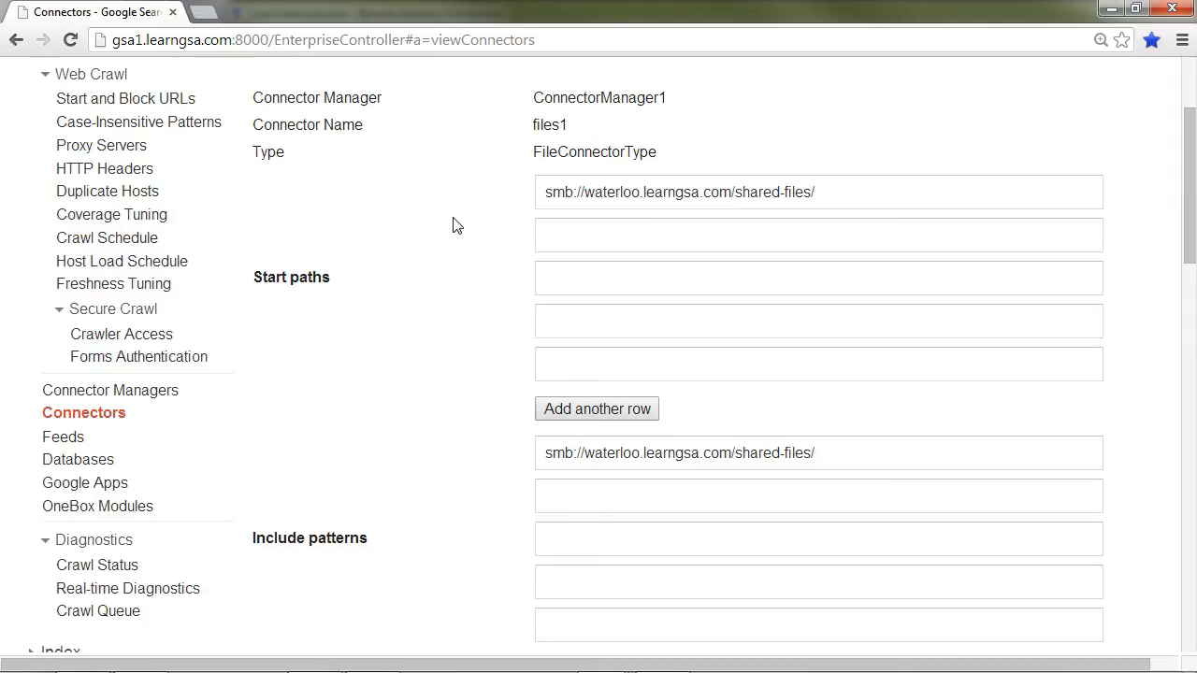
{"action": "scroll", "coordinate": [453, 226], "scroll_direction": "down", "scroll_amount": 1}
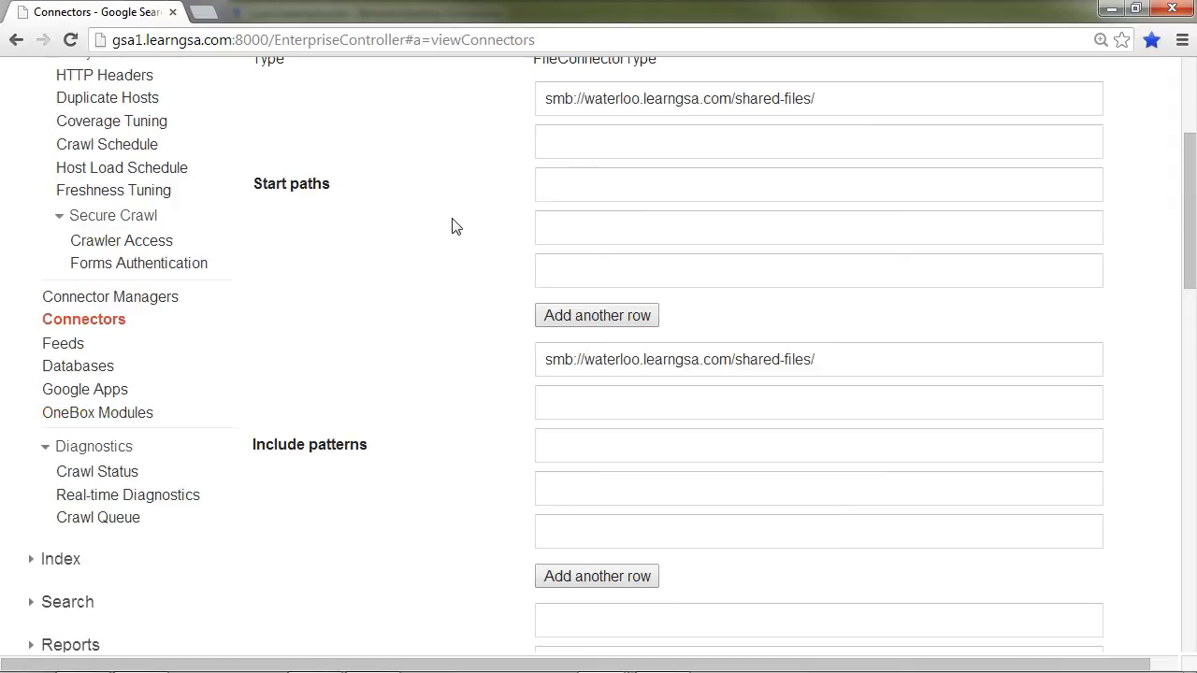
{"action": "left_click_drag", "start_coordinate": [543, 361], "coordinate": [845, 364]}
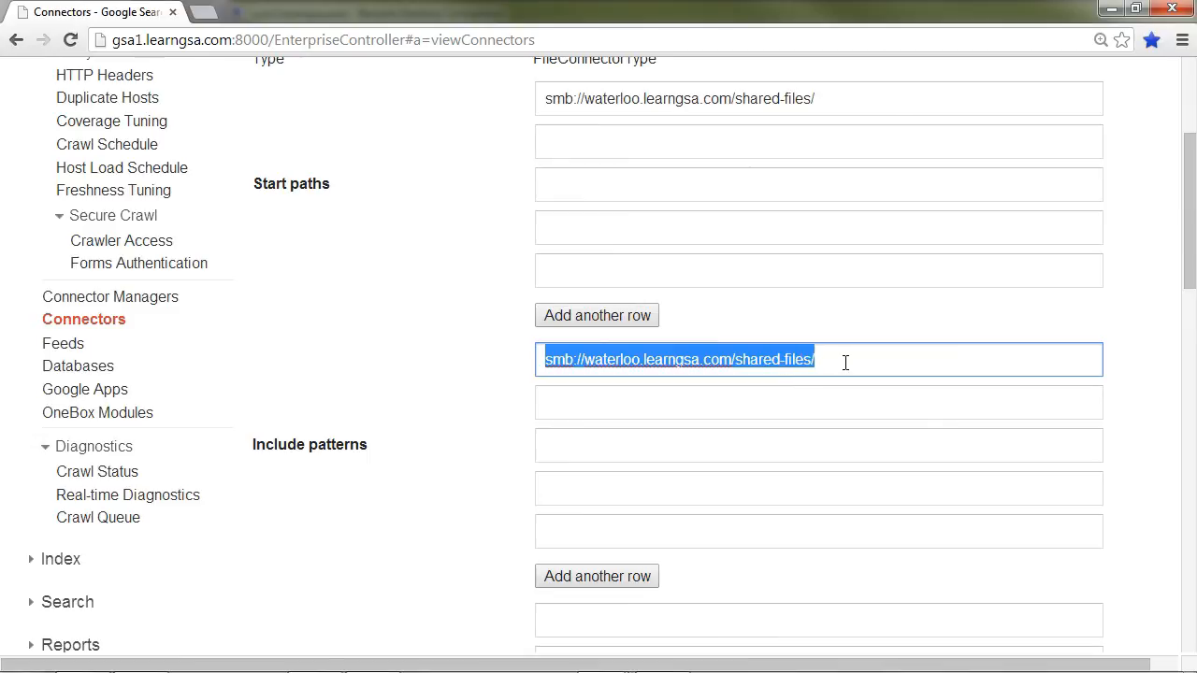
{"action": "left_click", "coordinate": [471, 388]}
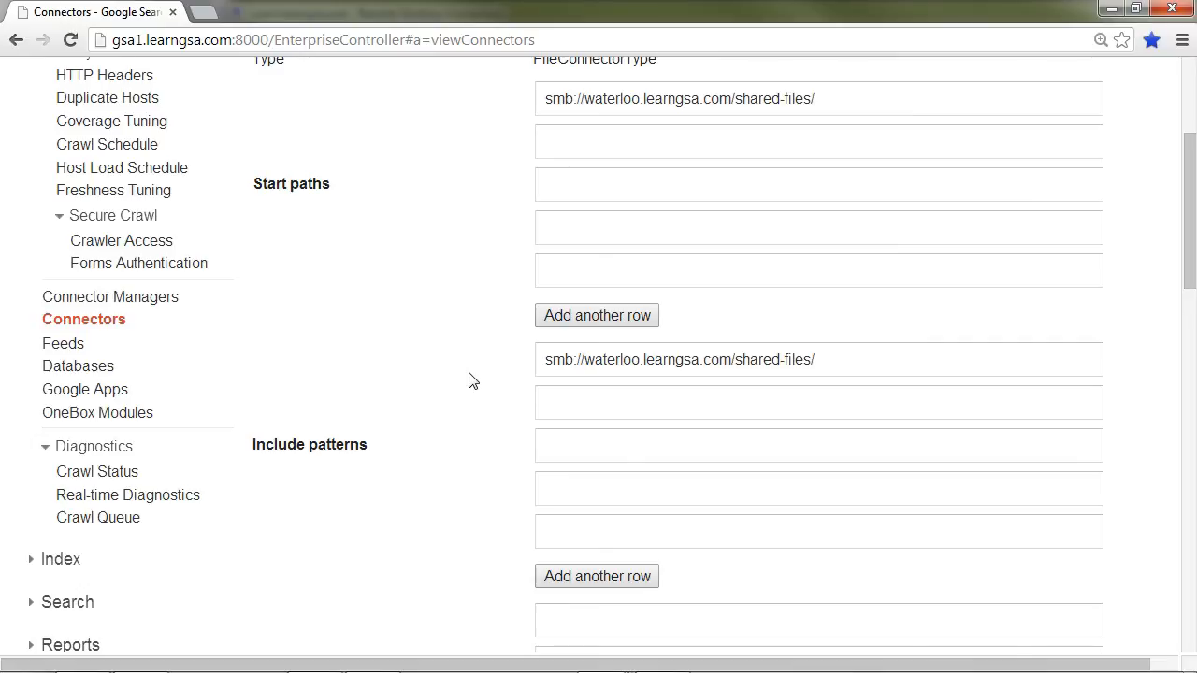
Step: Set the connector's domain to AD and user name to filecrawler, and enter the account password
{"action": "scroll", "coordinate": [472, 380], "scroll_direction": "down", "scroll_amount": 4}
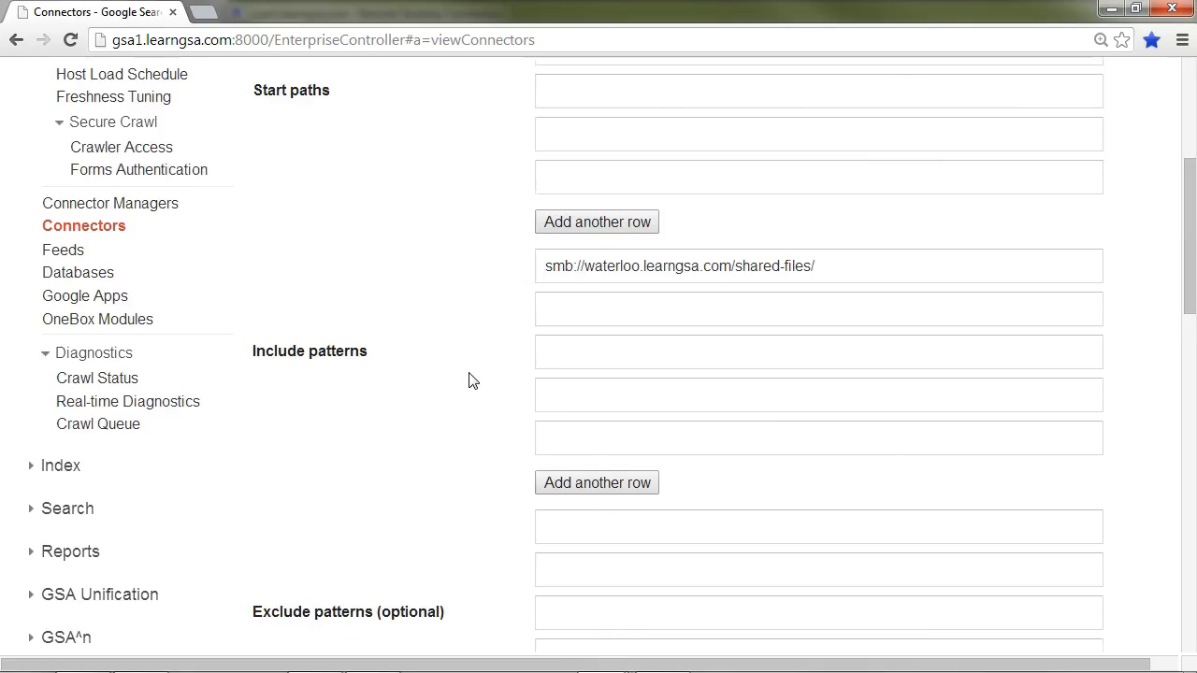
{"action": "scroll", "coordinate": [472, 381], "scroll_direction": "down", "scroll_amount": 2}
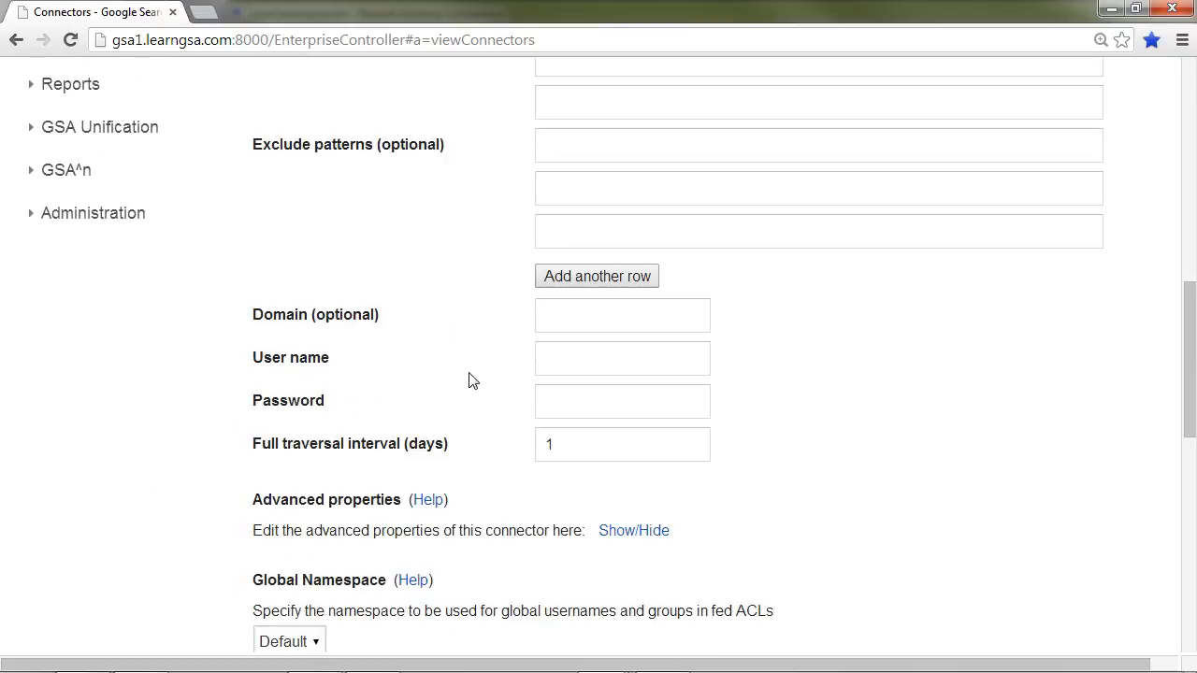
{"action": "left_click", "coordinate": [620, 321]}
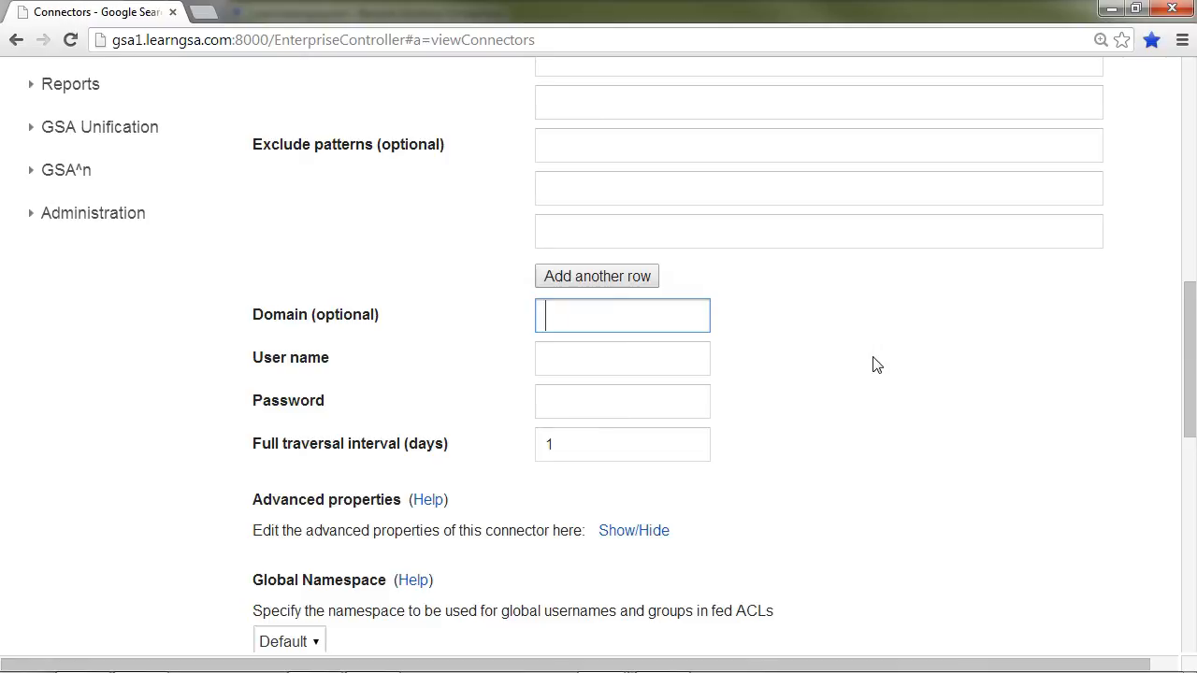
{"action": "type", "text": "AD"}
{"action": "key", "text": "Tab"}
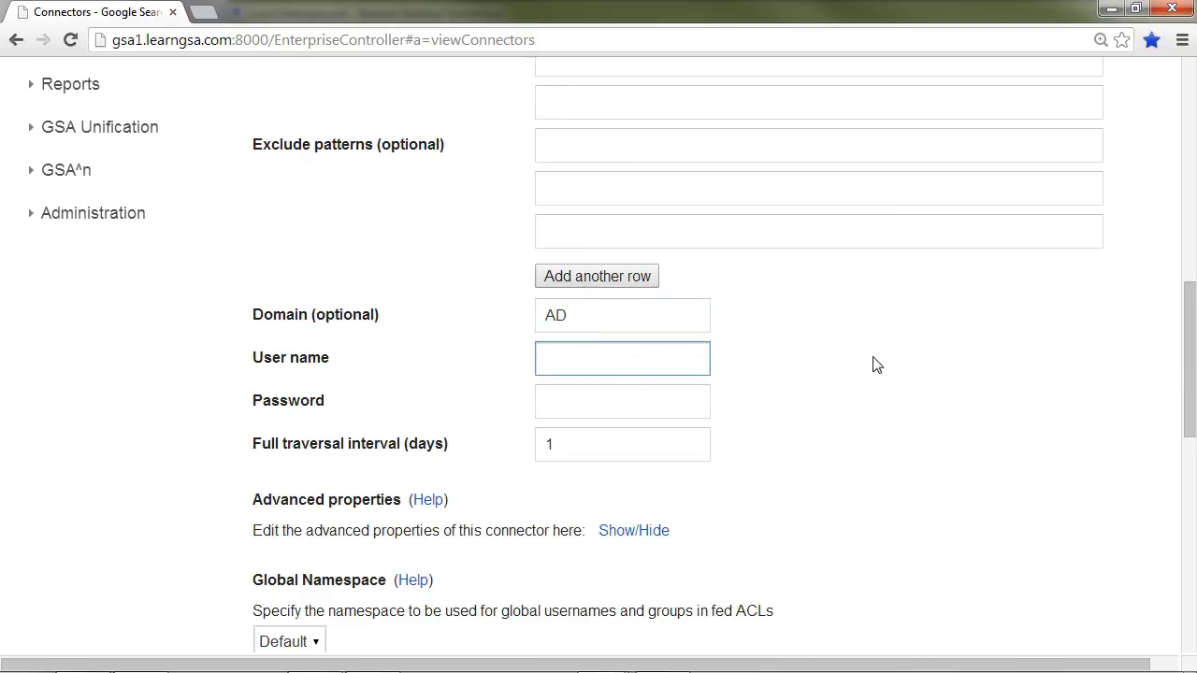
{"action": "type", "text": "file"}
{"action": "key", "text": "Down"}
{"action": "key", "text": "Return"}
{"action": "key", "text": "Tab"}
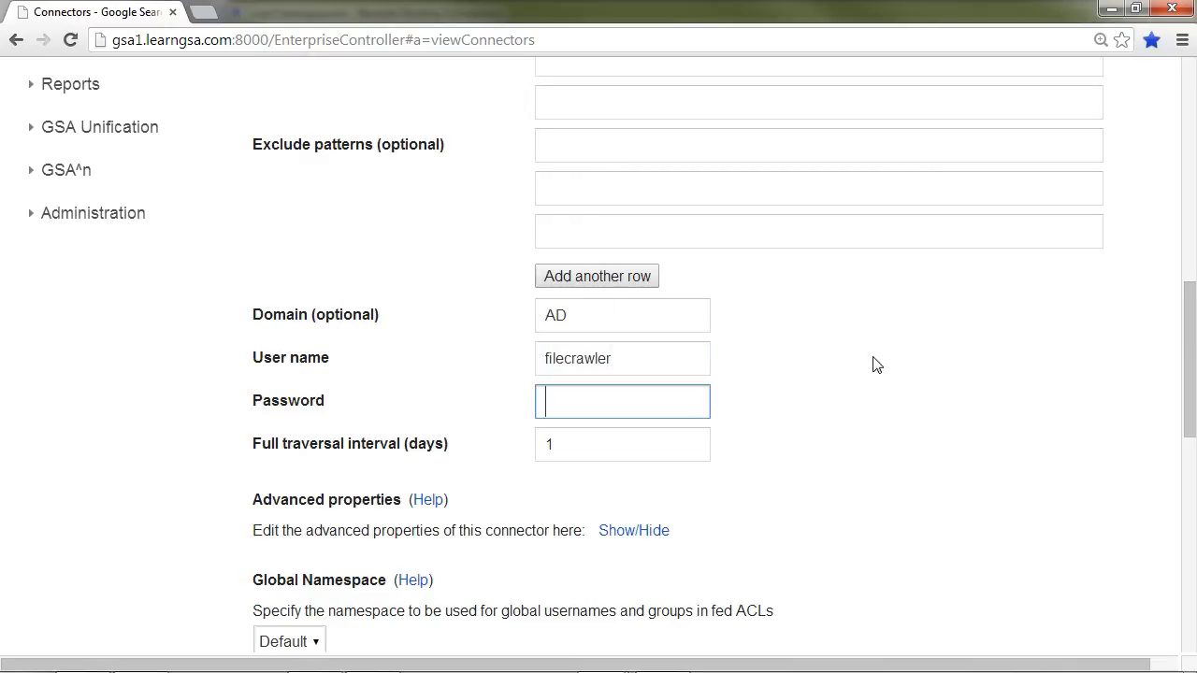
{"action": "type", "text": "•••••••••"}
Step: Save the files1 connector with its remaining default settings and check its status in the list of connectors
{"action": "scroll", "coordinate": [764, 303], "scroll_direction": "down", "scroll_amount": 2}
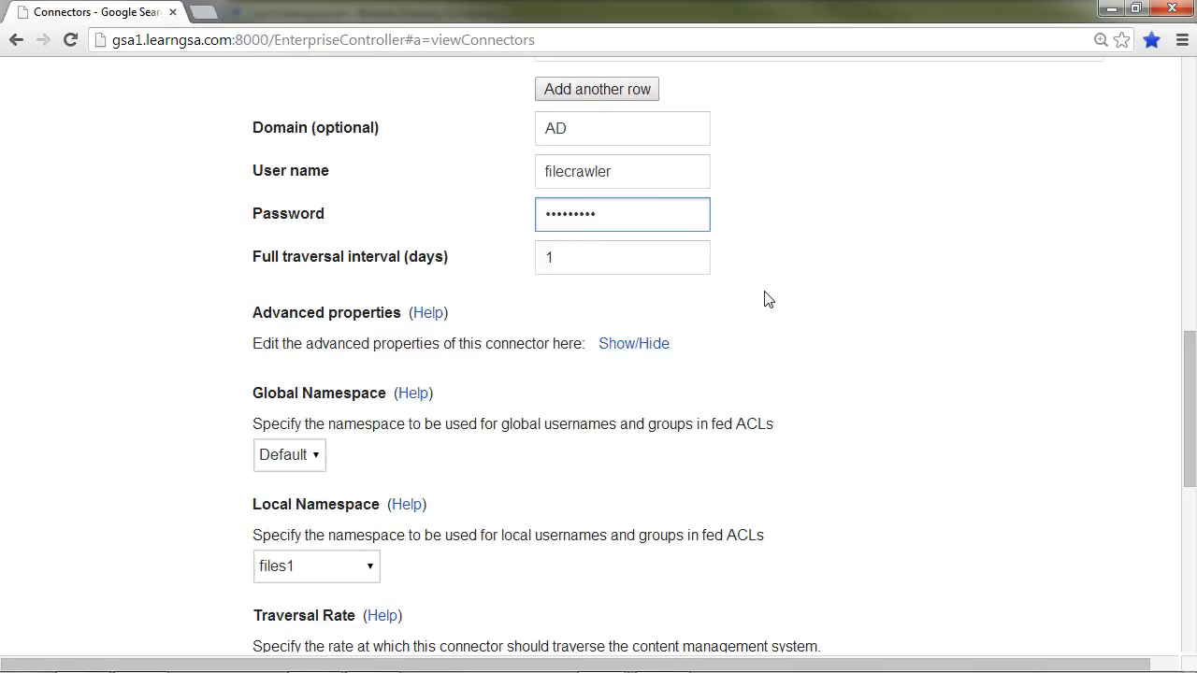
{"action": "scroll", "coordinate": [764, 300], "scroll_direction": "down", "scroll_amount": 7}
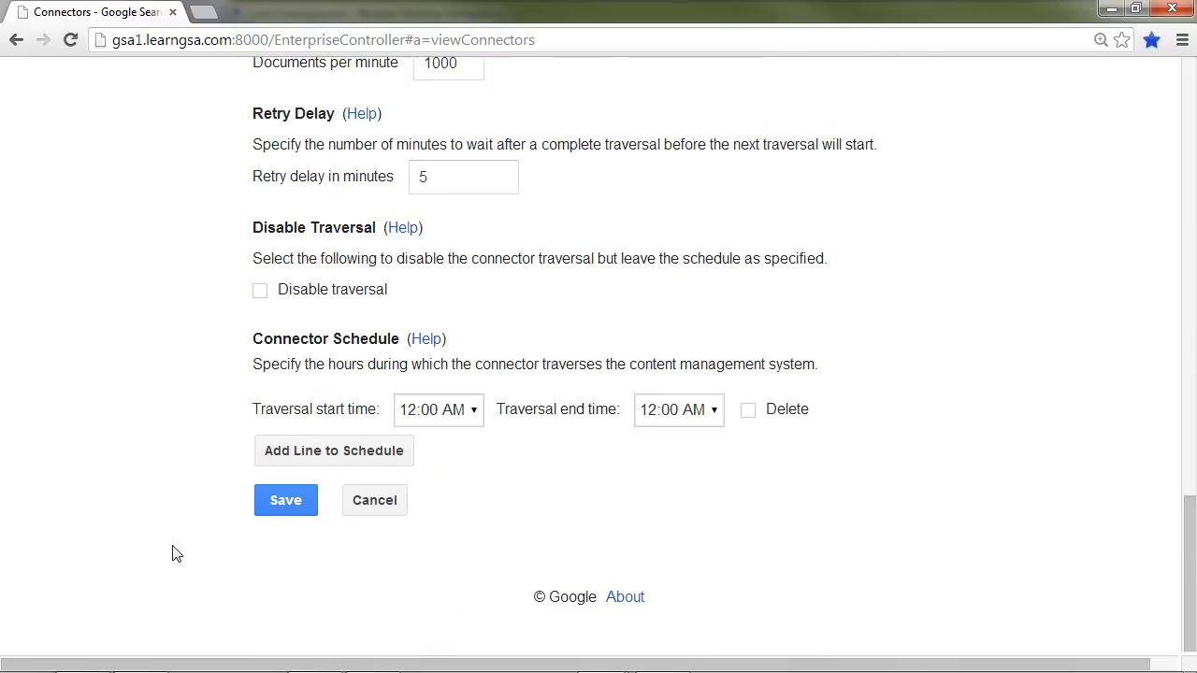
{"action": "left_click", "coordinate": [290, 505]}
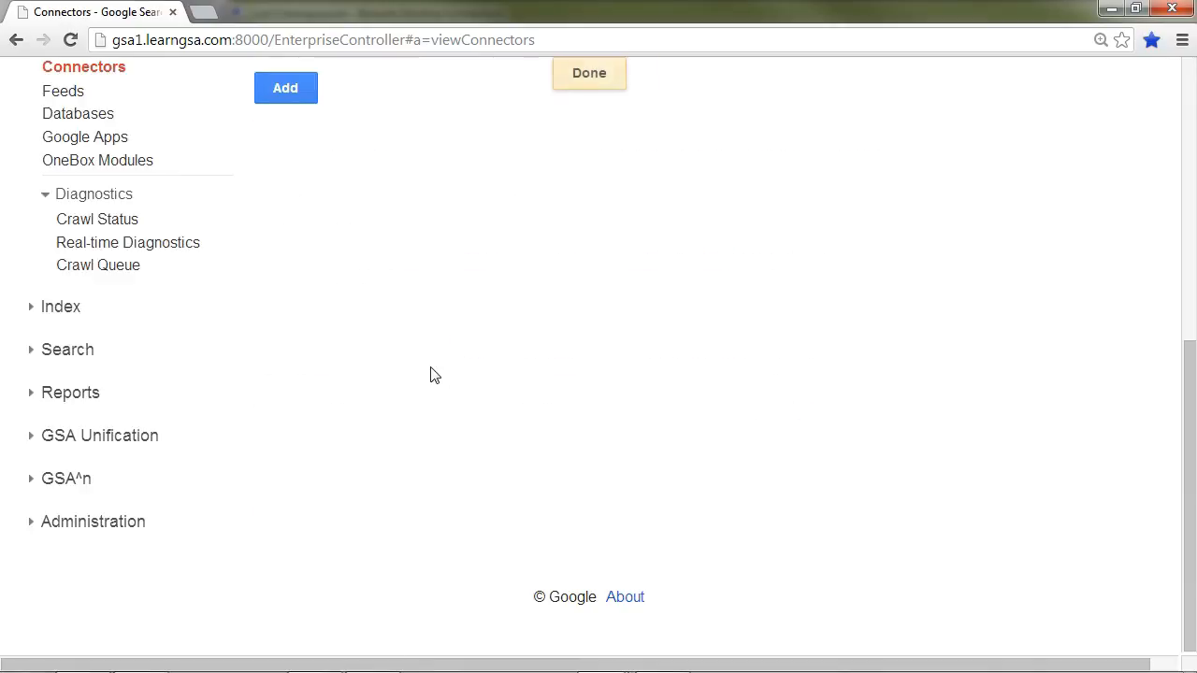
{"action": "scroll", "coordinate": [433, 374], "scroll_direction": "up", "scroll_amount": 4}
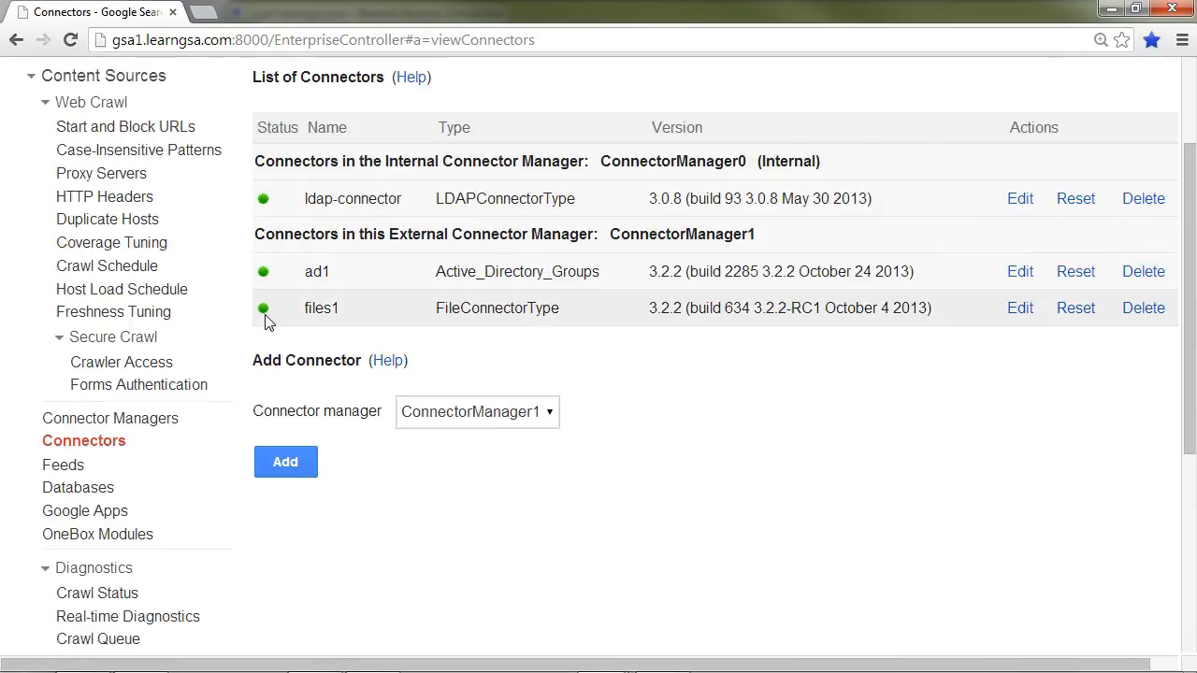
Step: Open the Feeds page and look through the Current Feeds entries for the files1 source
{"action": "left_click", "coordinate": [63, 466]}
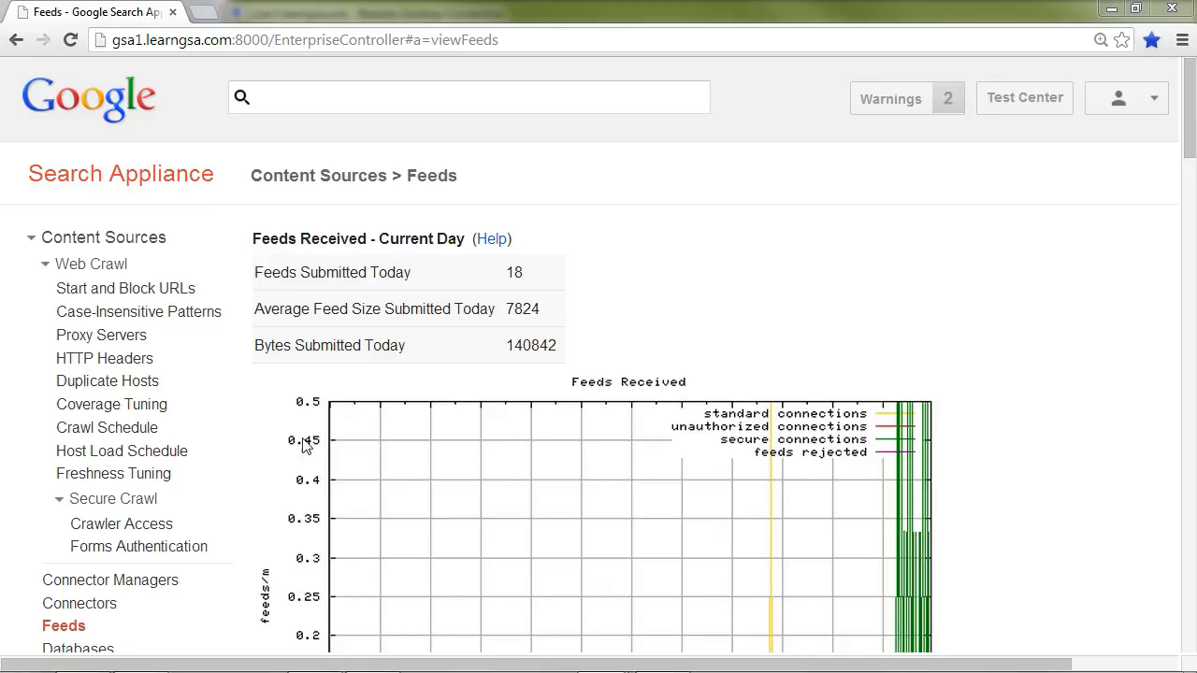
{"action": "scroll", "coordinate": [1013, 393], "scroll_direction": "down", "scroll_amount": 8}
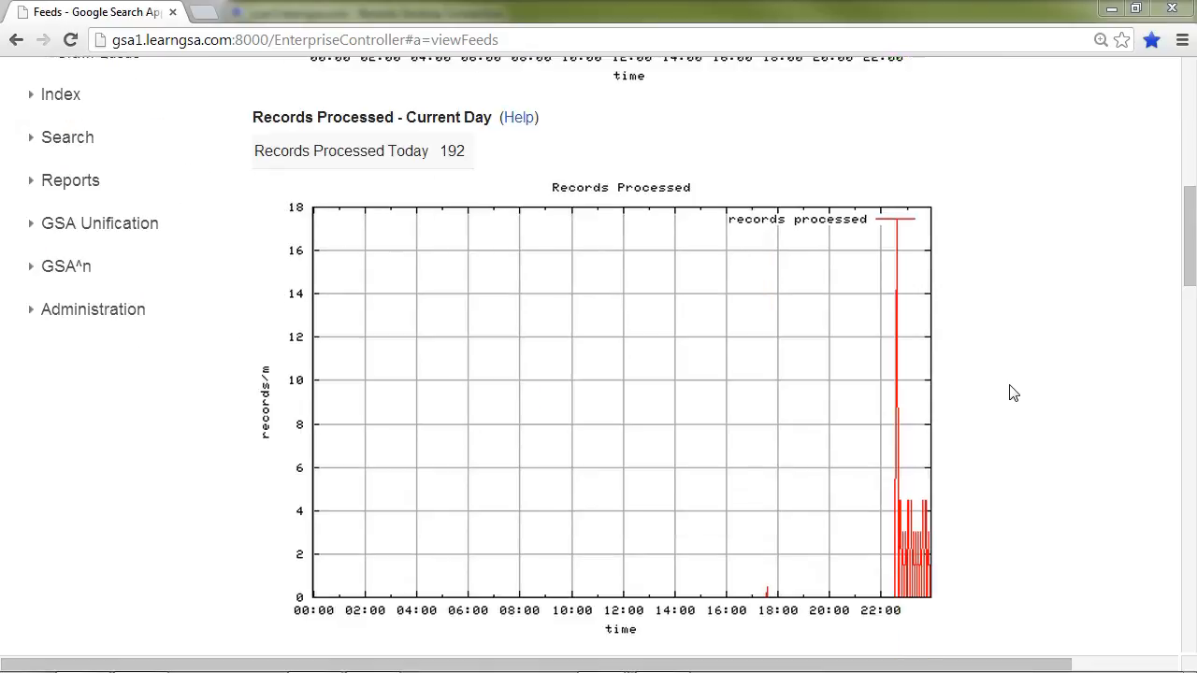
{"action": "scroll", "coordinate": [1012, 393], "scroll_direction": "down", "scroll_amount": 10}
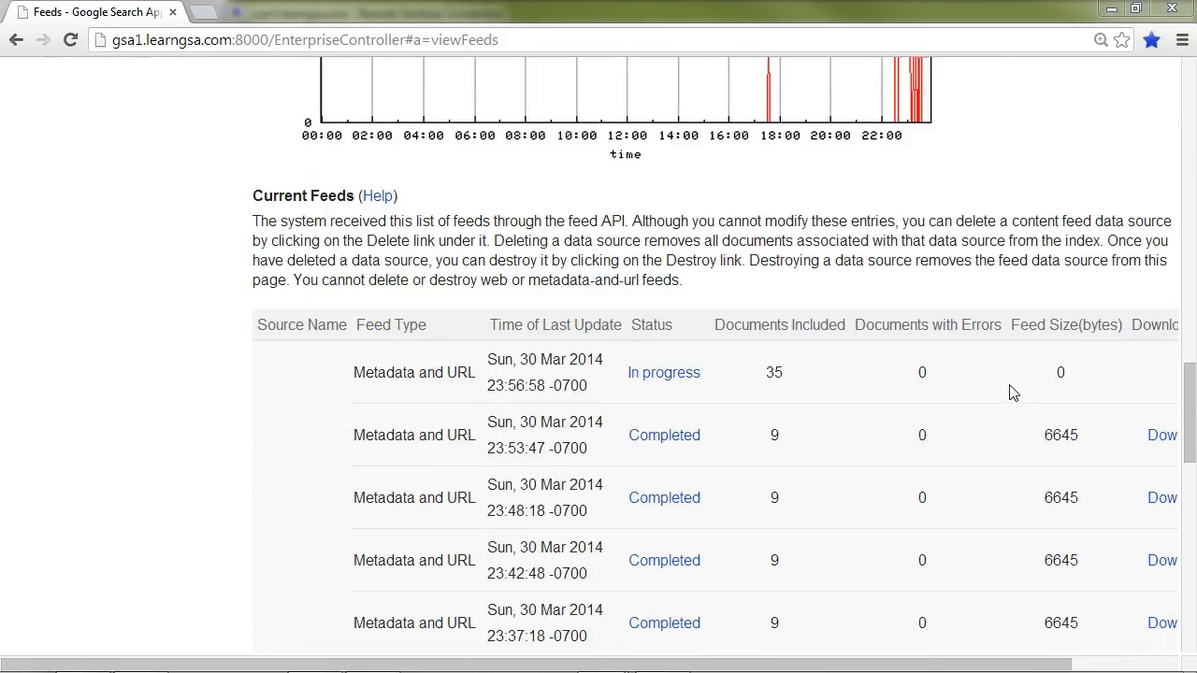
{"action": "scroll", "coordinate": [1012, 393], "scroll_direction": "down", "scroll_amount": 3}
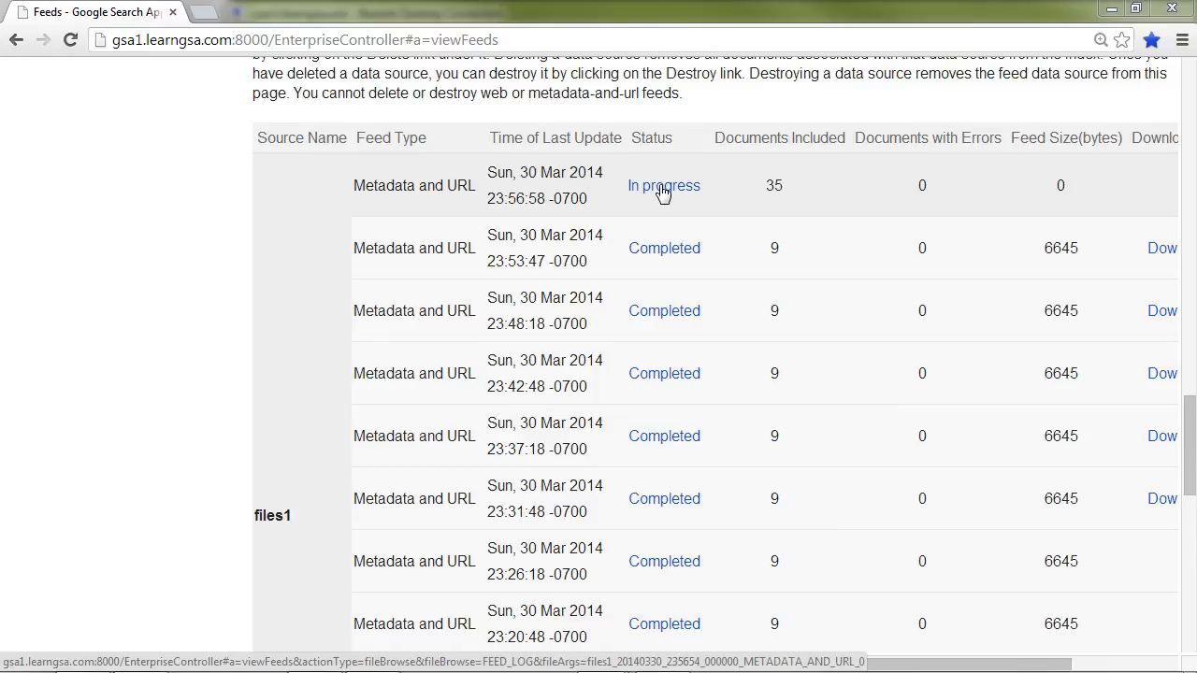
Step: Examine the first ACL entry in the log of the in-progress files1 feed, and return to the Feeds page
{"action": "left_click", "coordinate": [663, 187]}
{"action": "scroll", "coordinate": [664, 265], "scroll_direction": "down", "scroll_amount": 2}
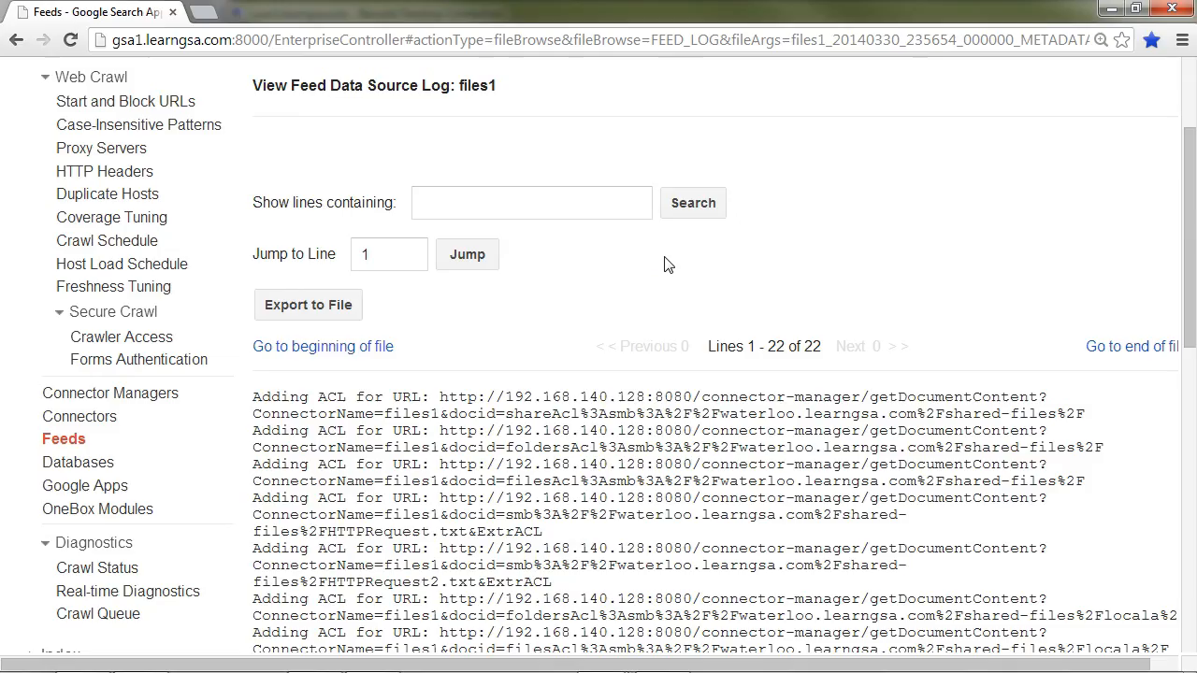
{"action": "scroll", "coordinate": [664, 265], "scroll_direction": "down", "scroll_amount": 1}
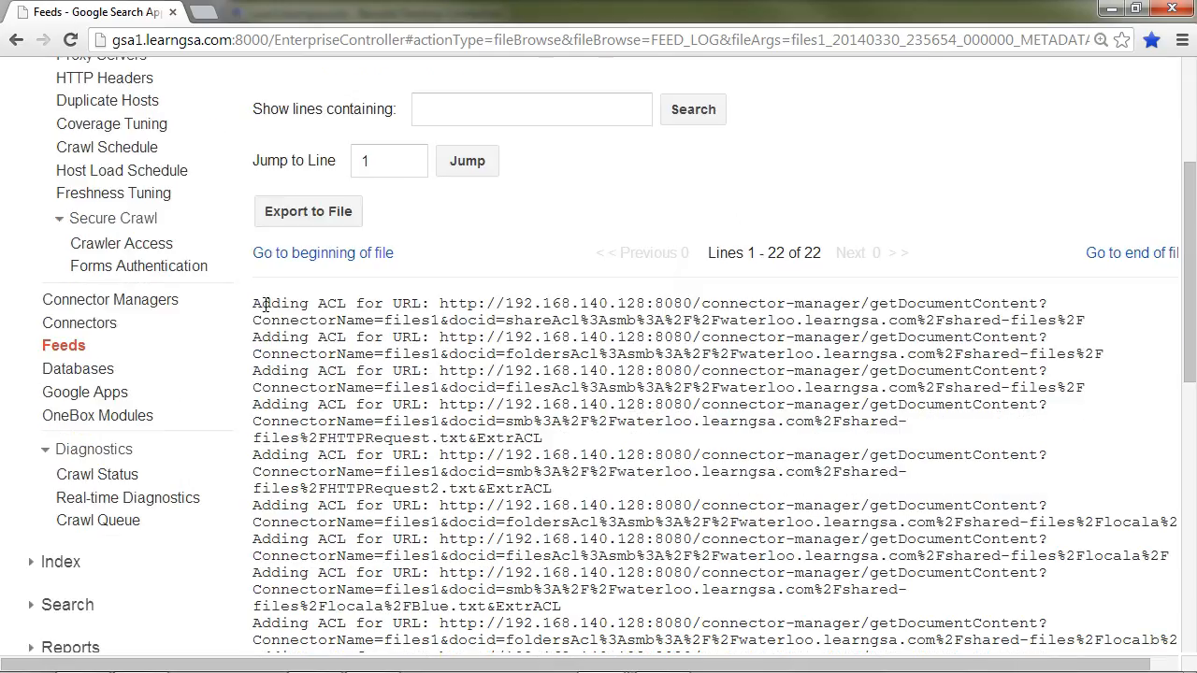
{"action": "left_click_drag", "start_coordinate": [253, 303], "coordinate": [1110, 320]}
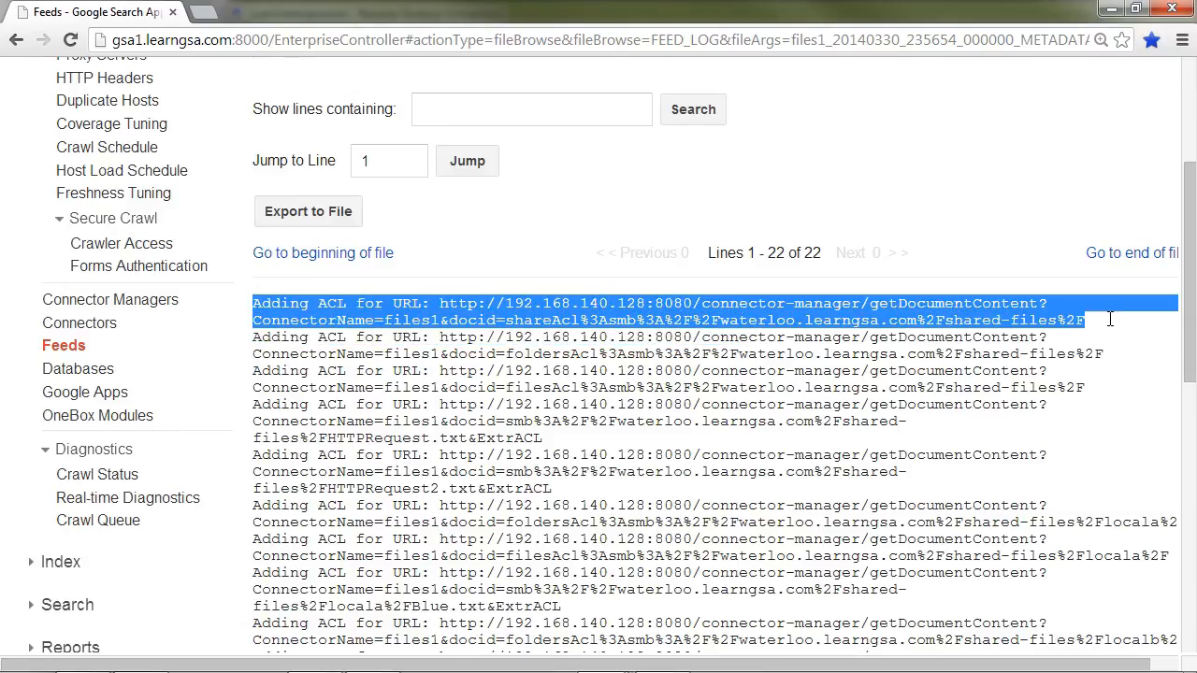
{"action": "left_click", "coordinate": [64, 348]}
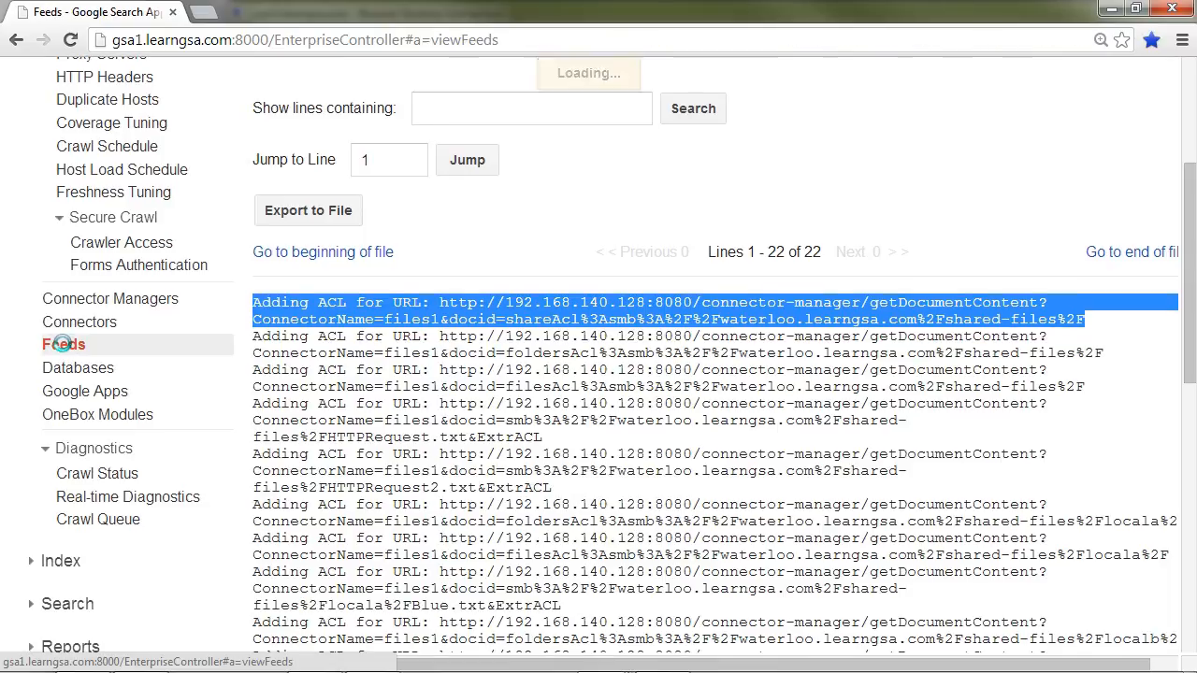
Step: Look through the graphs and the Current Feeds list on the Feeds page
{"action": "scroll", "coordinate": [377, 396], "scroll_direction": "down", "scroll_amount": 6}
{"action": "scroll", "coordinate": [376, 396], "scroll_direction": "down", "scroll_amount": 10}
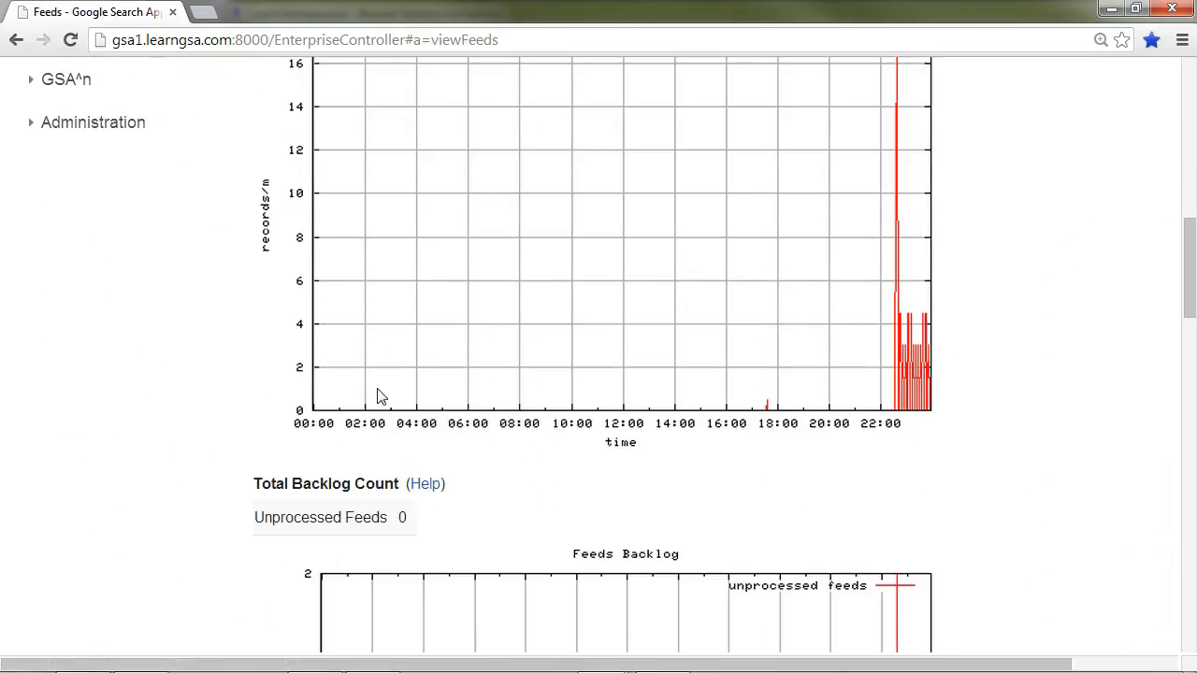
{"action": "scroll", "coordinate": [377, 395], "scroll_direction": "down", "scroll_amount": 2}
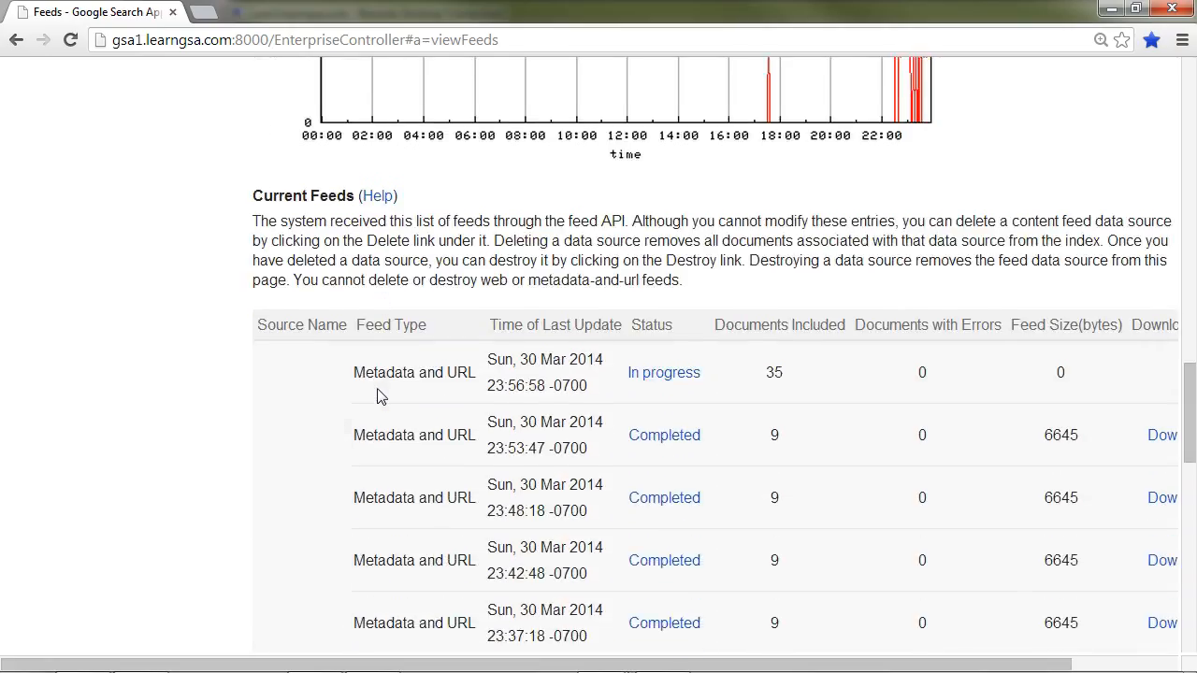
{"action": "scroll", "coordinate": [377, 396], "scroll_direction": "up", "scroll_amount": 10}
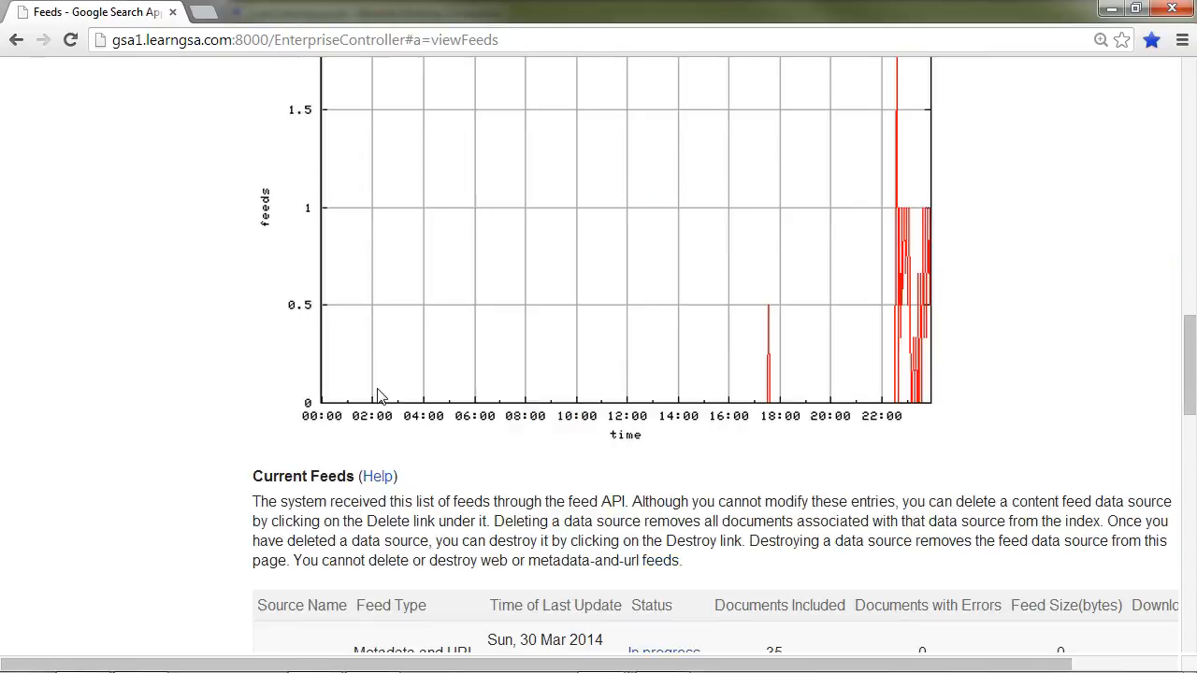
{"action": "scroll", "coordinate": [381, 396], "scroll_direction": "up", "scroll_amount": 4}
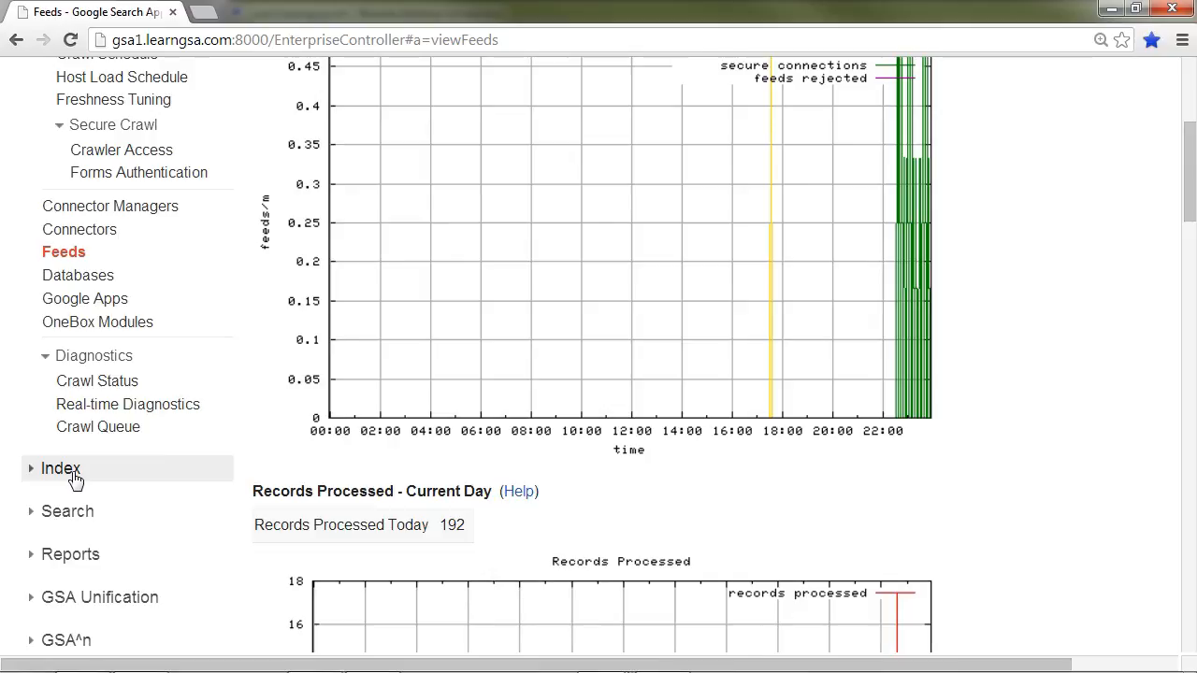
Step: Open the Index Diagnostics page and look at the list of all hosts
{"action": "left_click", "coordinate": [61, 468]}
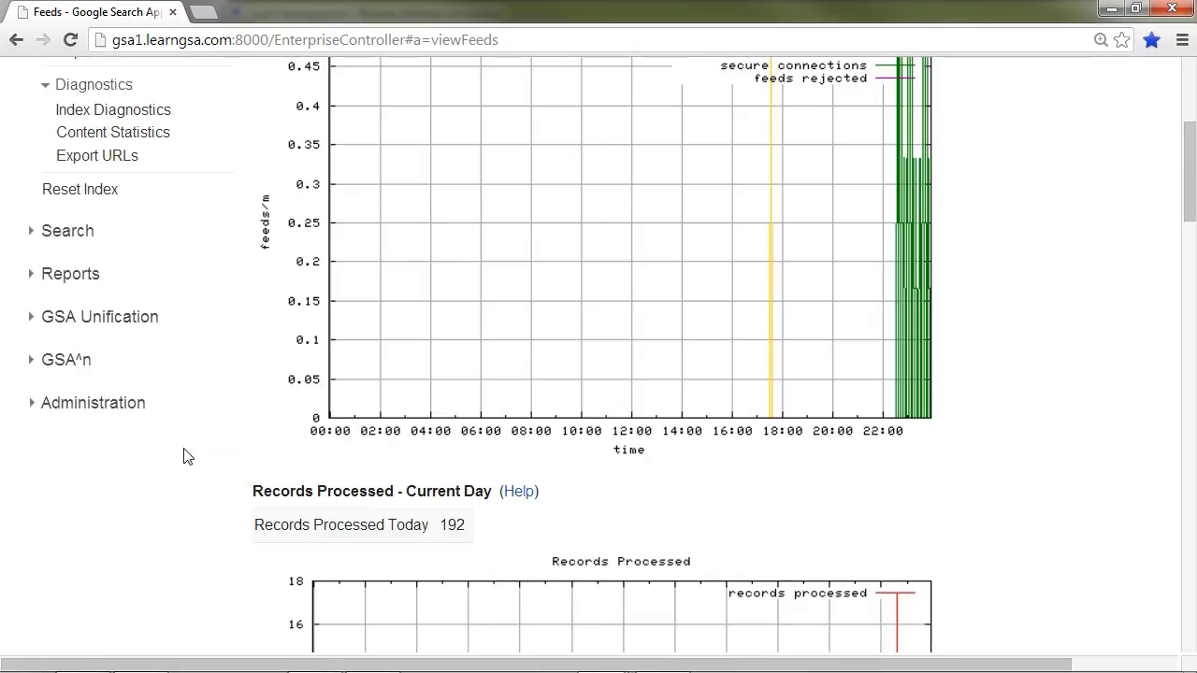
{"action": "left_click", "coordinate": [136, 112]}
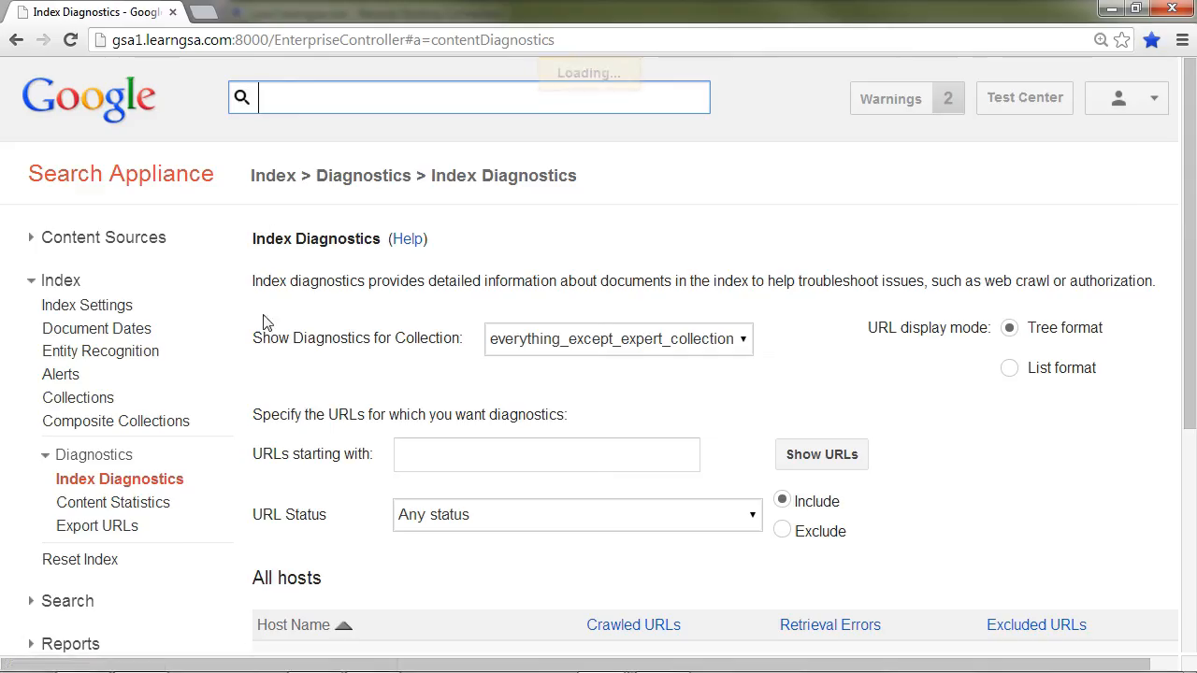
{"action": "scroll", "coordinate": [260, 383], "scroll_direction": "down", "scroll_amount": 2}
{"action": "scroll", "coordinate": [290, 388], "scroll_direction": "down", "scroll_amount": 1}
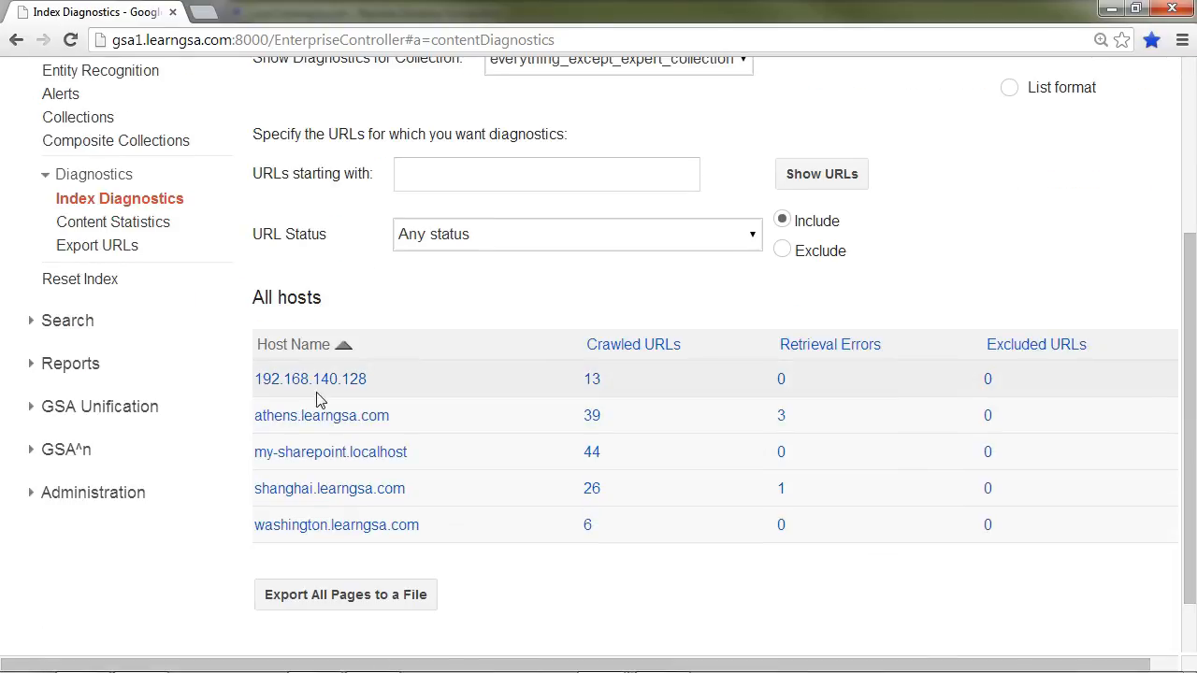
Step: Drill down through host 192.168.140.128 on port 8080 to the documents in its connector-manager directory
{"action": "left_click", "coordinate": [322, 382]}
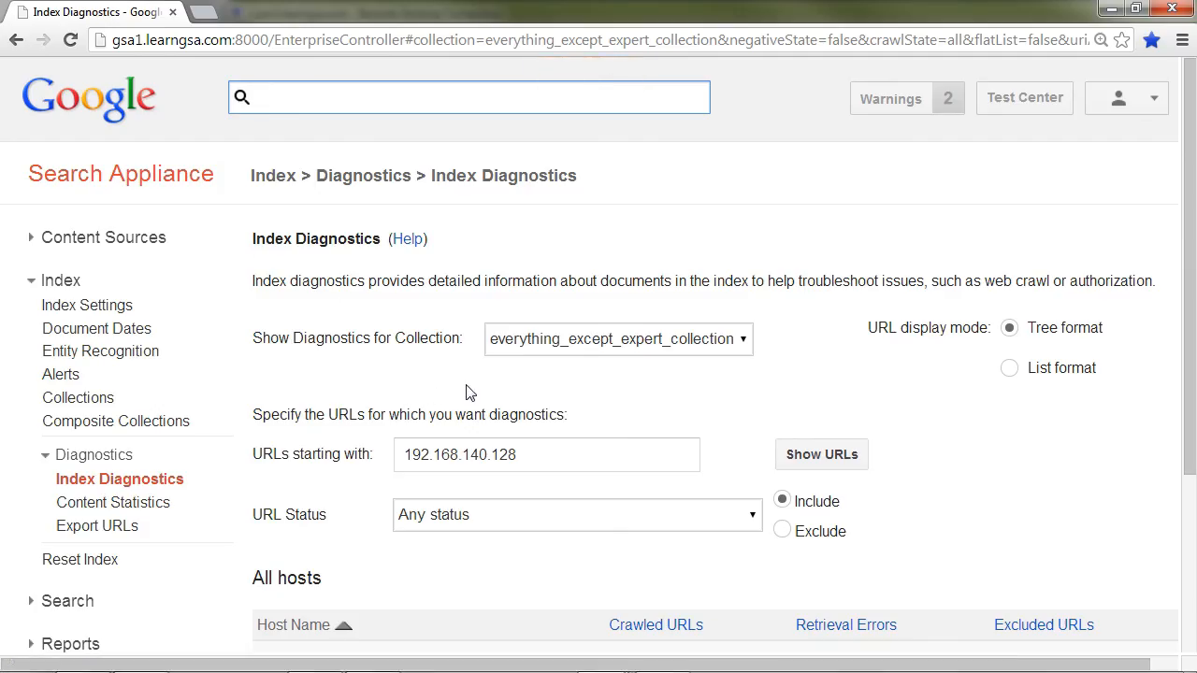
{"action": "scroll", "coordinate": [470, 392], "scroll_direction": "down", "scroll_amount": 3}
{"action": "left_click", "coordinate": [420, 408]}
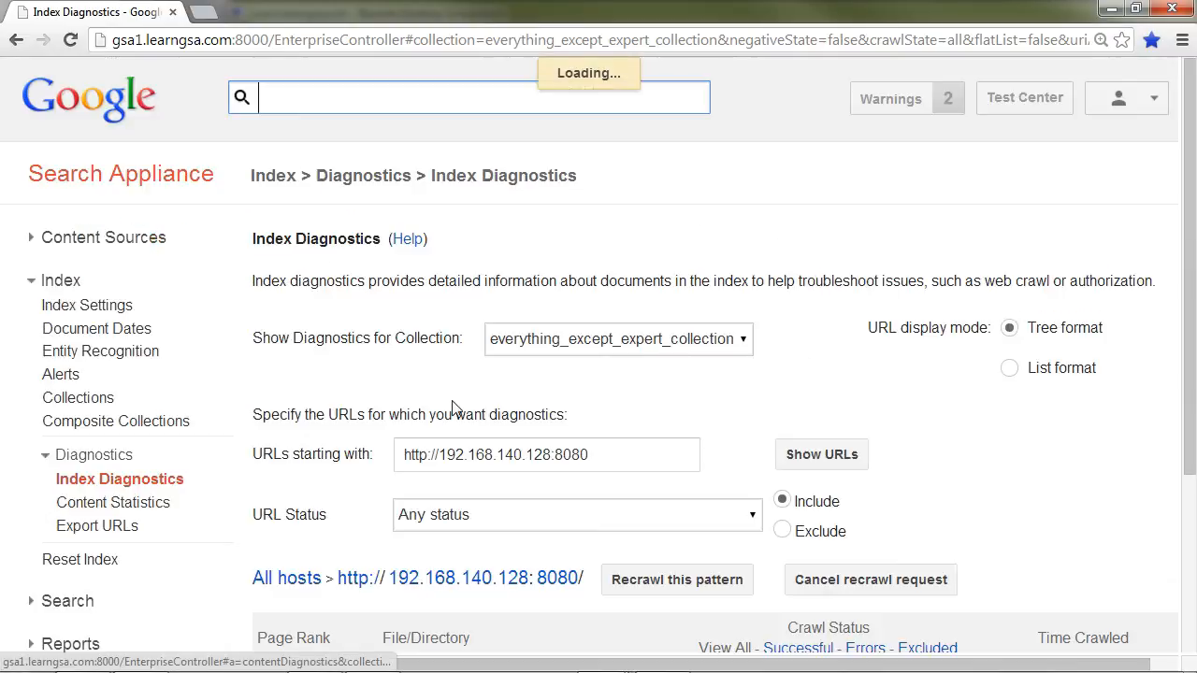
{"action": "scroll", "coordinate": [482, 374], "scroll_direction": "down", "scroll_amount": 3}
{"action": "left_click", "coordinate": [472, 431]}
{"action": "scroll", "coordinate": [523, 430], "scroll_direction": "down", "scroll_amount": 4}
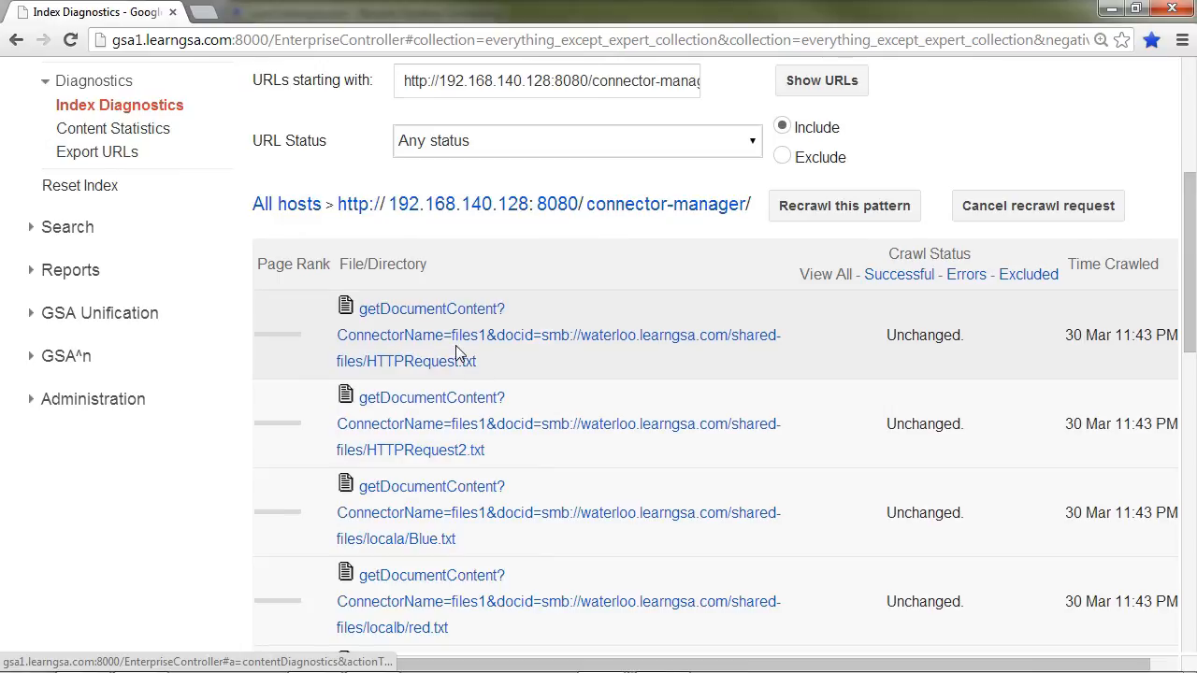
Step: Open the diagnostics of the files1 document HTTPRequest.txt and examine its metadata, inherited ACLs and crawl history
{"action": "left_click", "coordinate": [458, 346]}
{"action": "scroll", "coordinate": [573, 407], "scroll_direction": "down", "scroll_amount": 6}
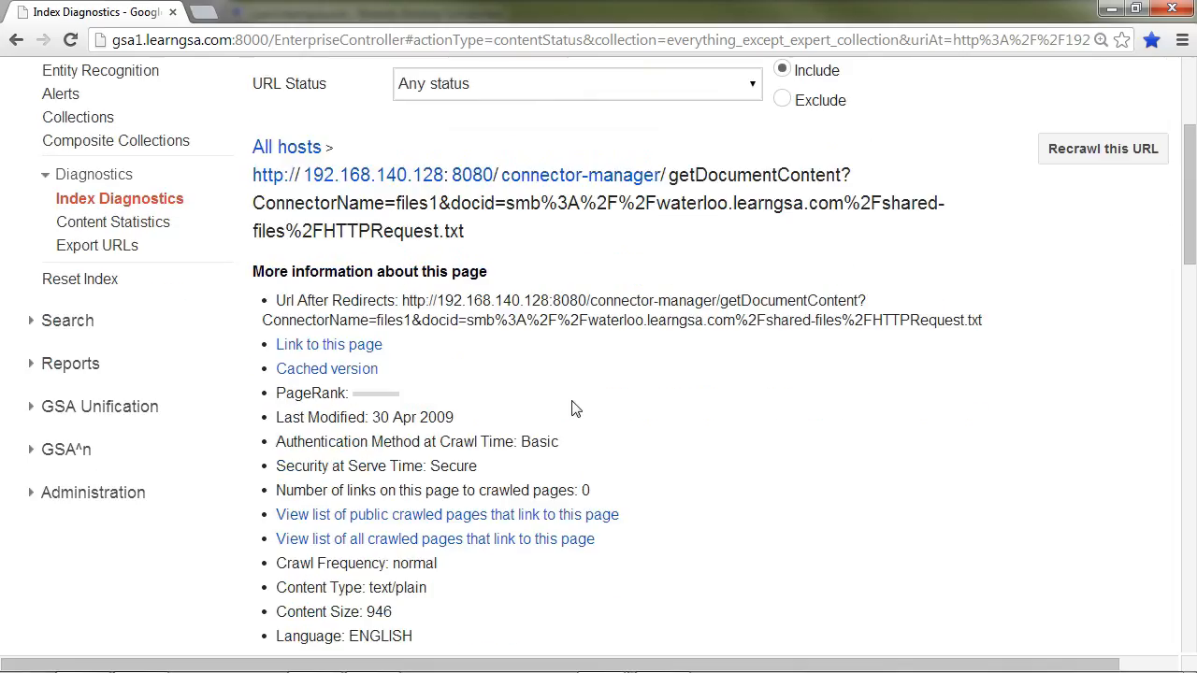
{"action": "scroll", "coordinate": [573, 406], "scroll_direction": "down", "scroll_amount": 8}
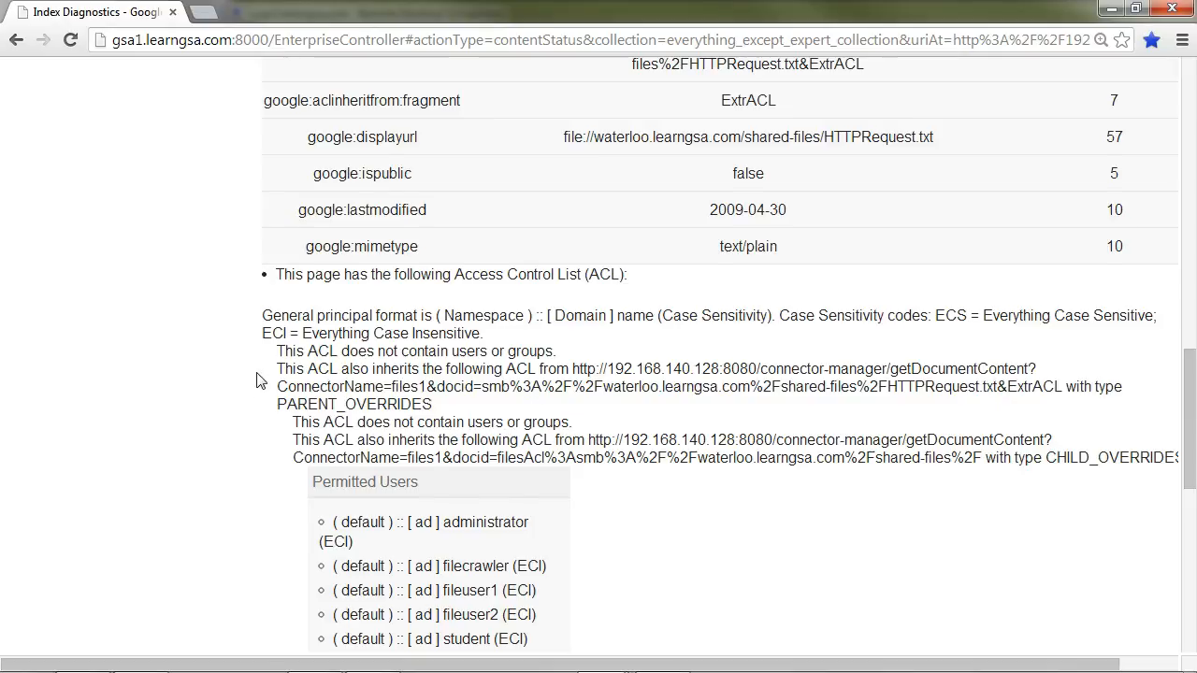
{"action": "scroll", "coordinate": [260, 381], "scroll_direction": "down", "scroll_amount": 2}
{"action": "scroll", "coordinate": [260, 381], "scroll_direction": "down", "scroll_amount": 1}
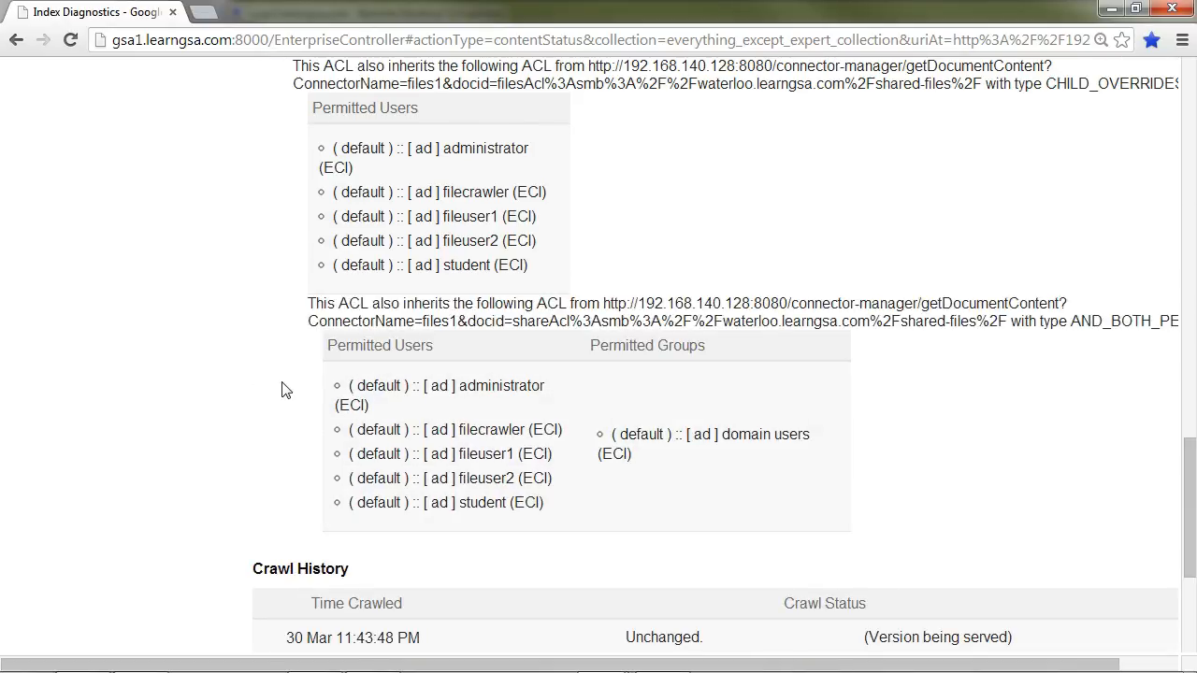
{"action": "scroll", "coordinate": [274, 378], "scroll_direction": "down", "scroll_amount": 2}
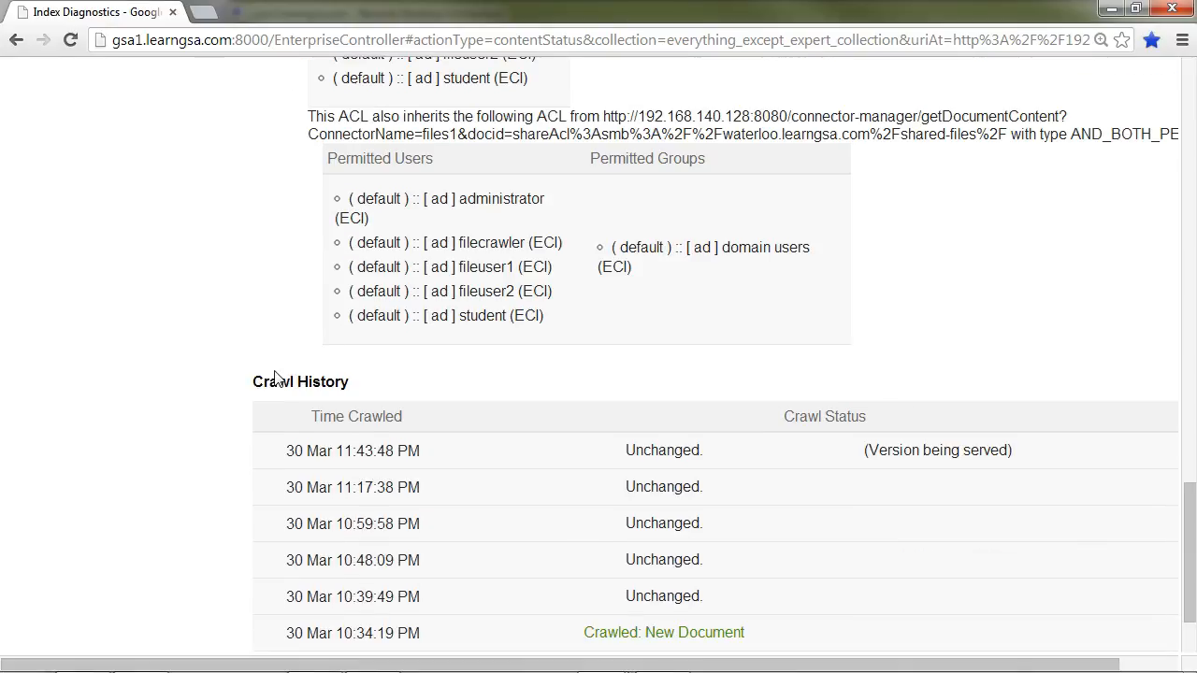
{"action": "scroll", "coordinate": [274, 378], "scroll_direction": "up", "scroll_amount": 13}
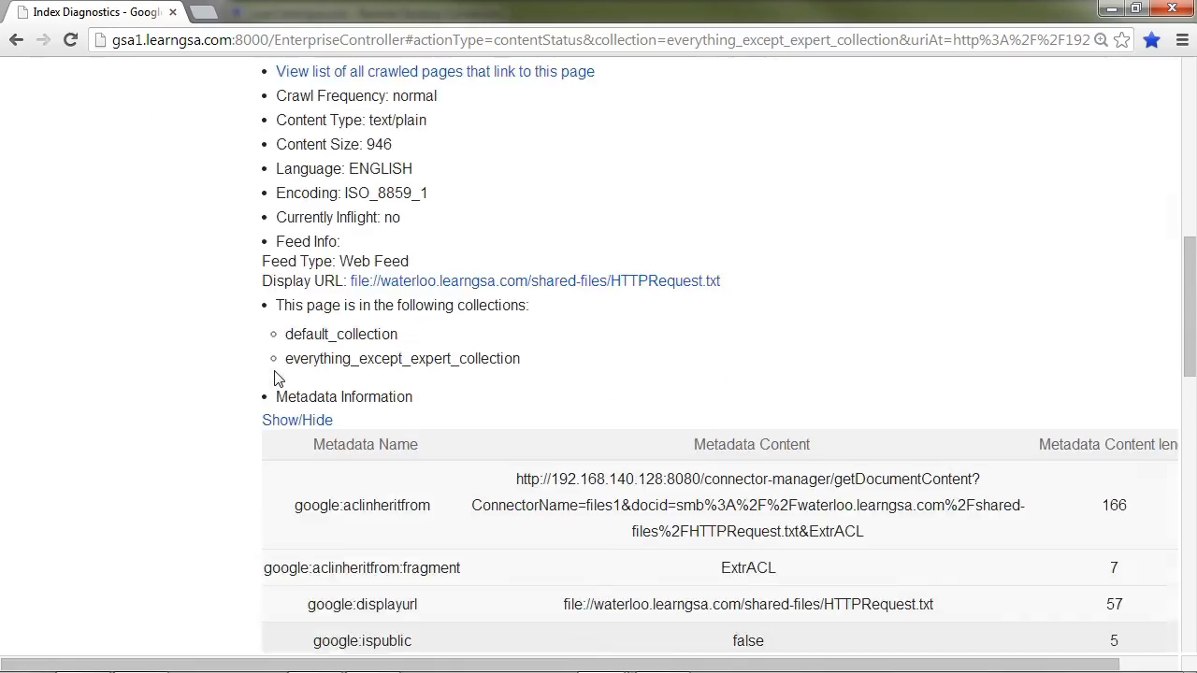
{"action": "scroll", "coordinate": [274, 377], "scroll_direction": "up", "scroll_amount": 6}
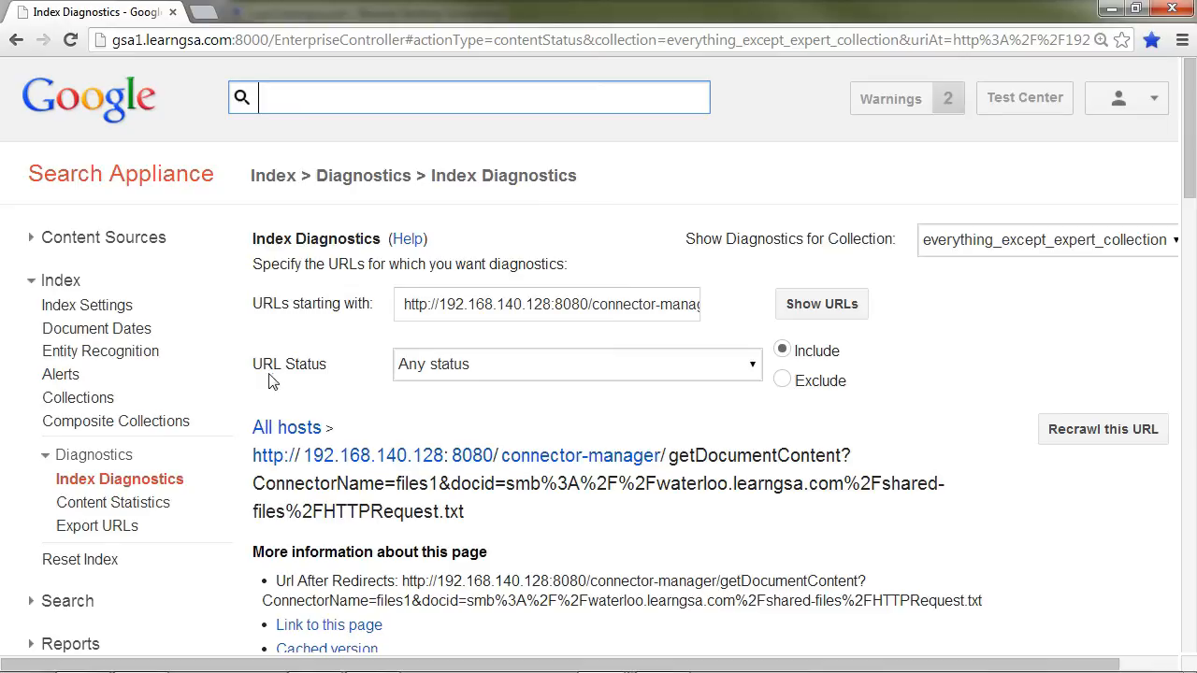
Step: Open the Start and Block URLs page and show the second page of Follow Patterns
{"action": "left_click", "coordinate": [128, 244]}
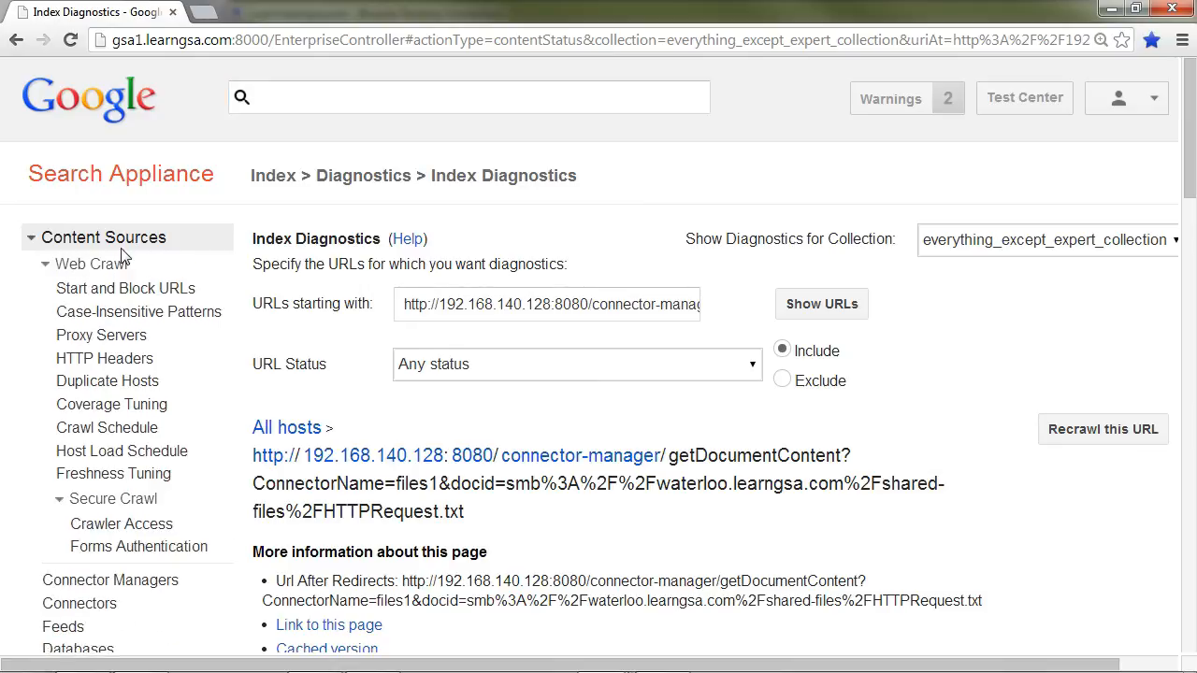
{"action": "left_click", "coordinate": [128, 292]}
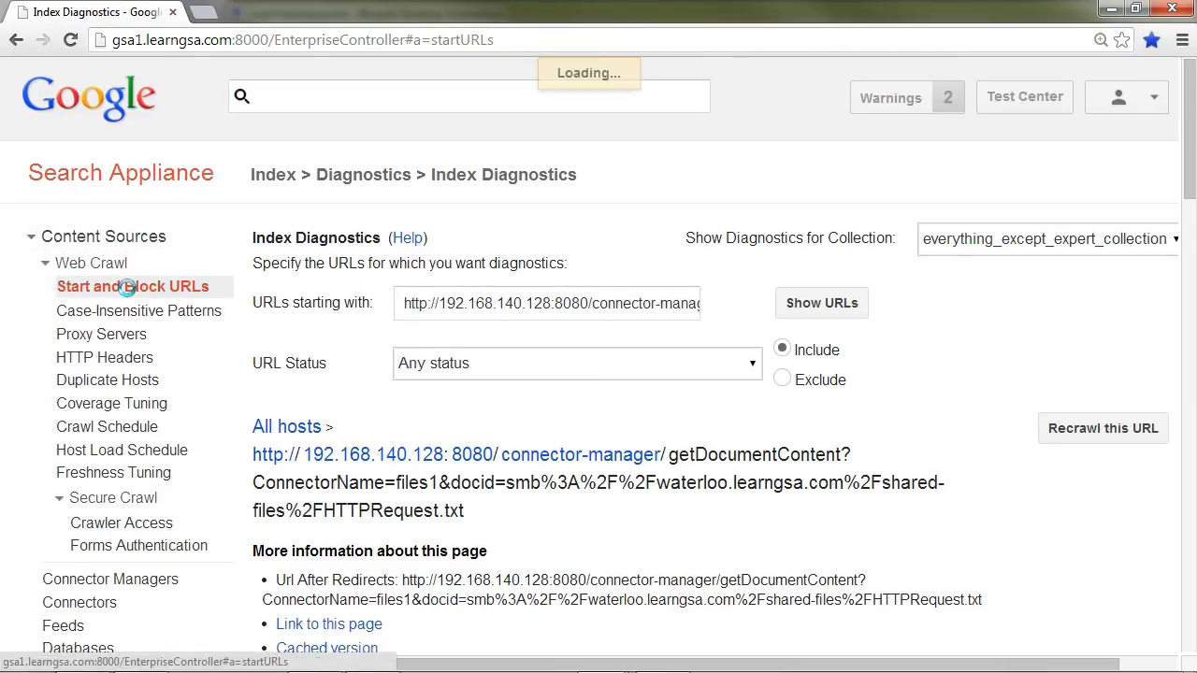
{"action": "scroll", "coordinate": [575, 440], "scroll_direction": "down", "scroll_amount": 6}
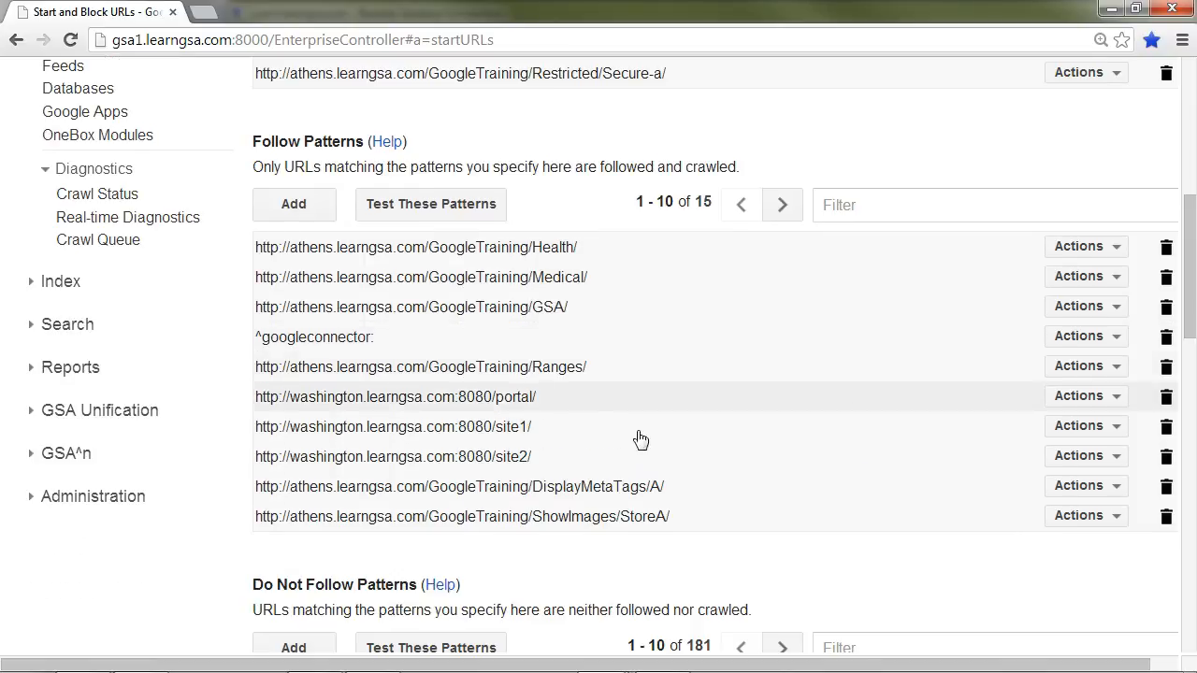
{"action": "left_click", "coordinate": [782, 208]}
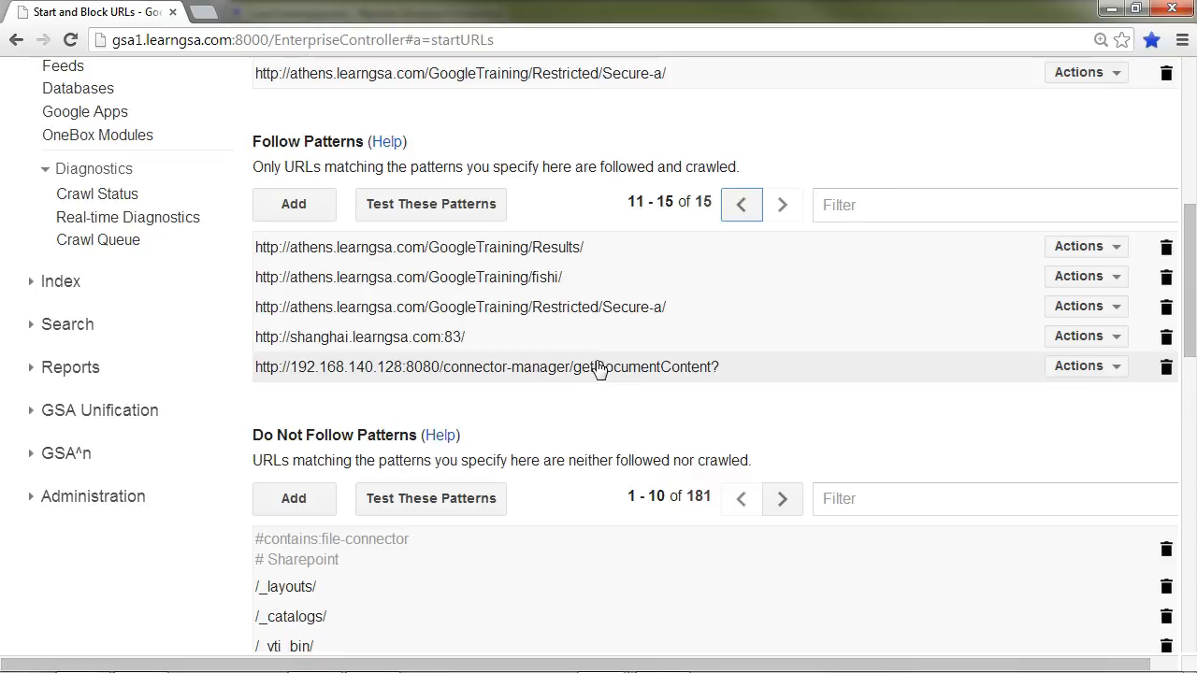
Step: Open the connector-manager/getDocumentContent? follow pattern to inspect its URL, and close it without saving
{"action": "left_click", "coordinate": [599, 368]}
{"action": "left_click_drag", "start_coordinate": [875, 403], "coordinate": [211, 381]}
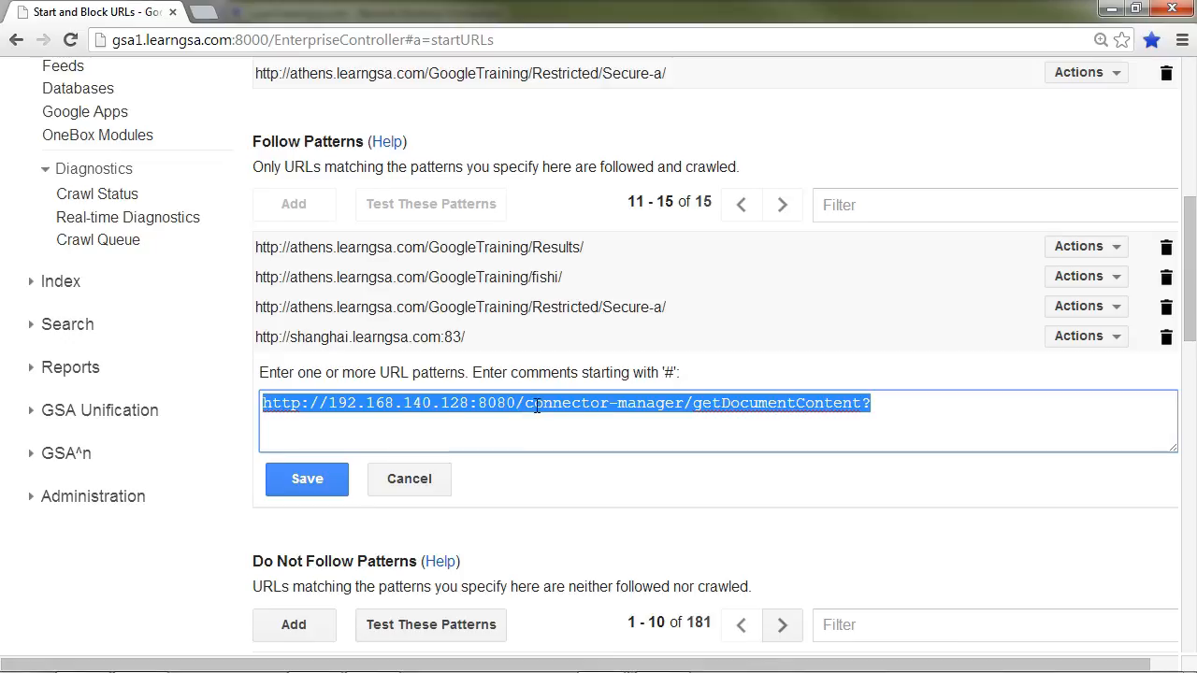
{"action": "left_click", "coordinate": [685, 403]}
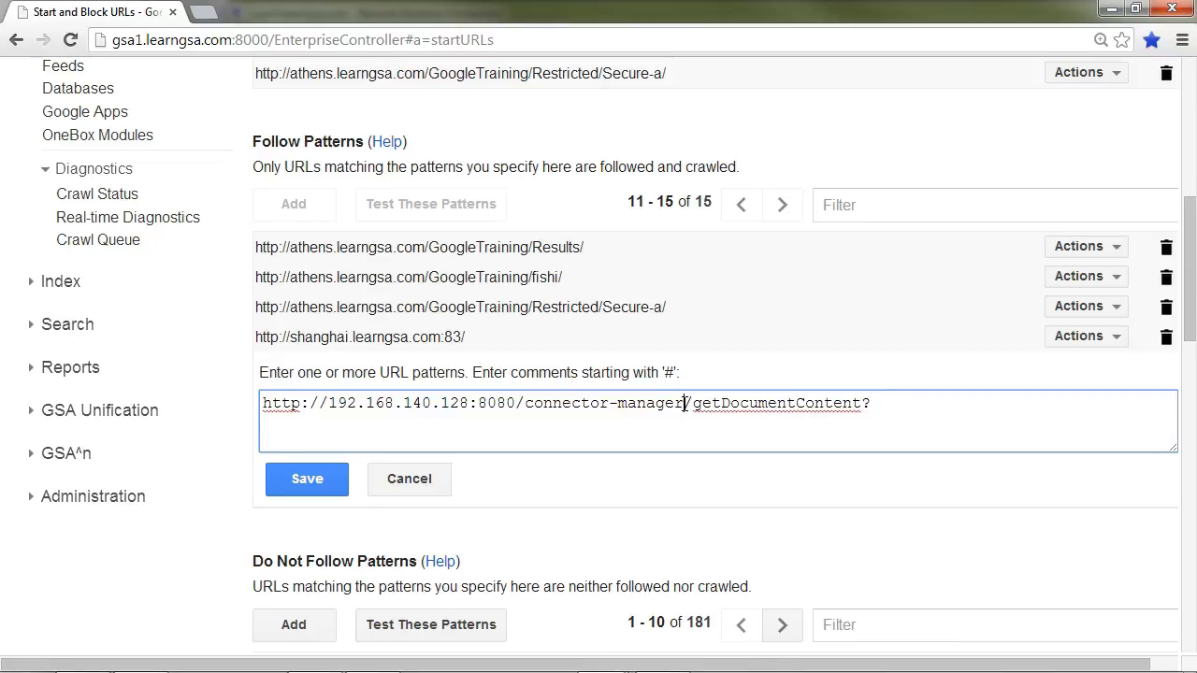
{"action": "left_click_drag", "start_coordinate": [692, 403], "coordinate": [206, 395]}
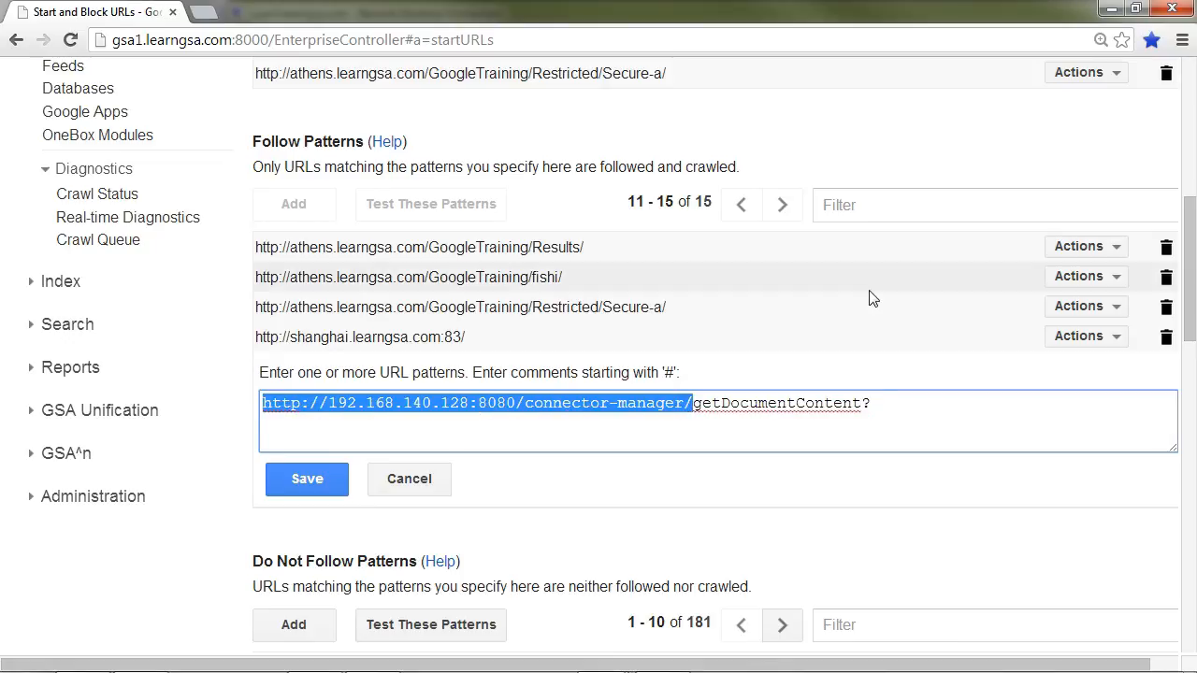
{"action": "left_click", "coordinate": [742, 208]}
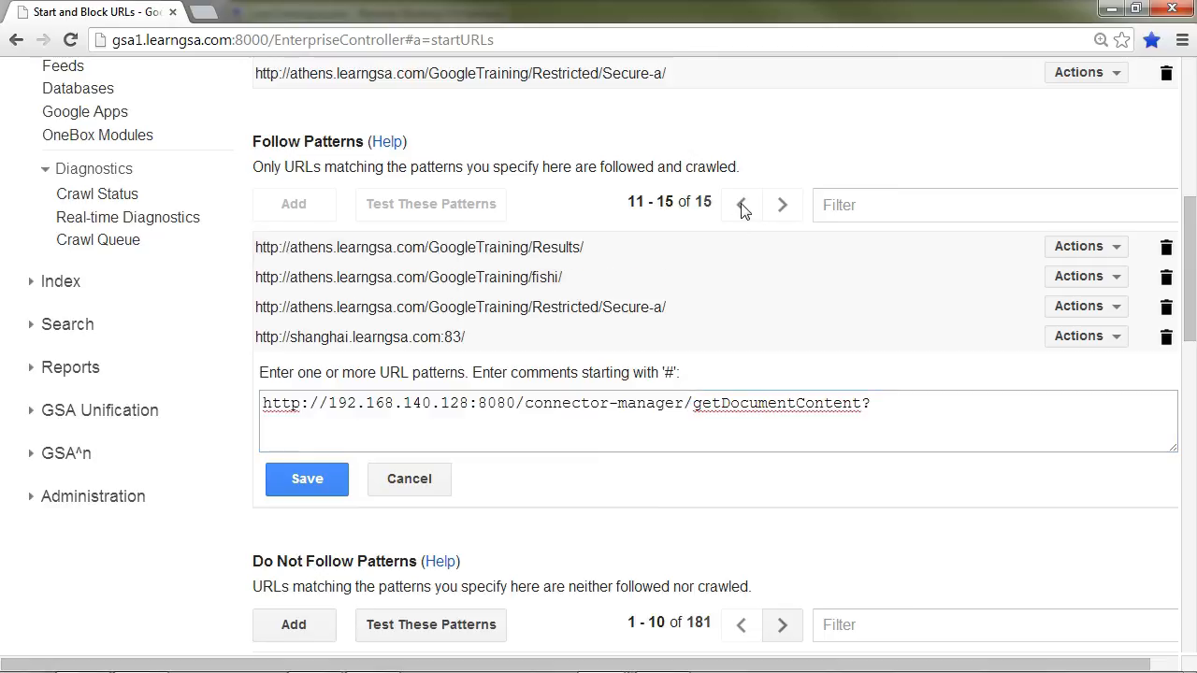
{"action": "left_click", "coordinate": [414, 480]}
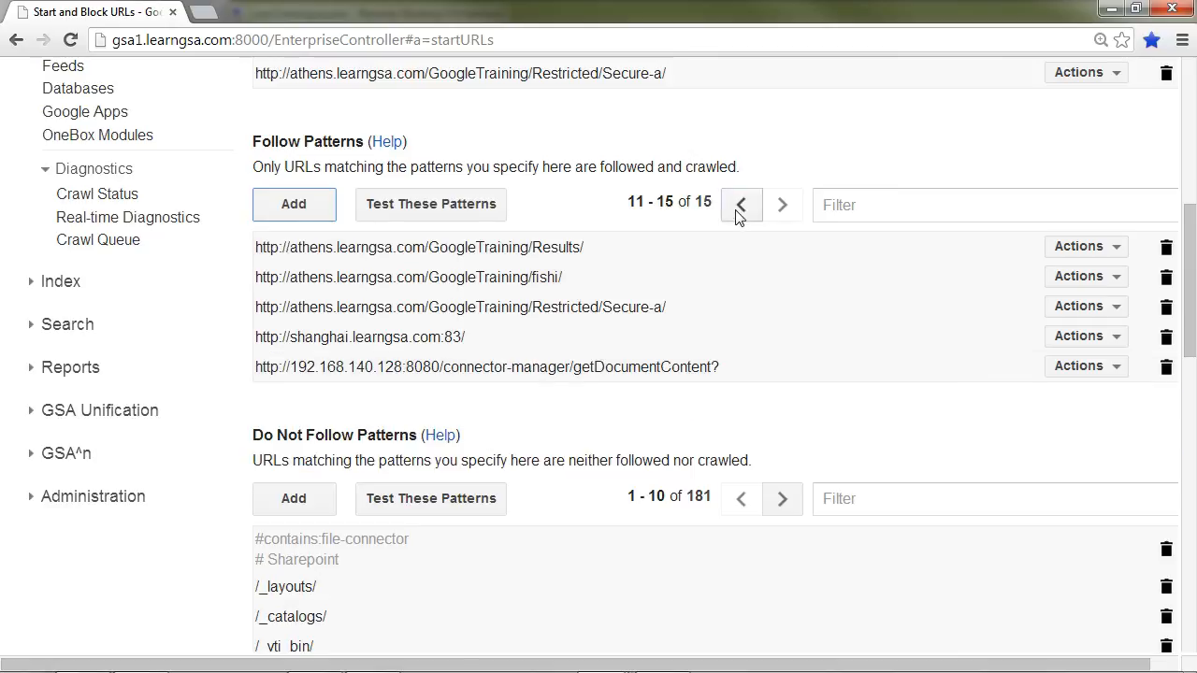
Step: Return to the first page of Follow Patterns, inspect the ^googleconnector: pattern, and close it without saving
{"action": "left_click", "coordinate": [738, 214]}
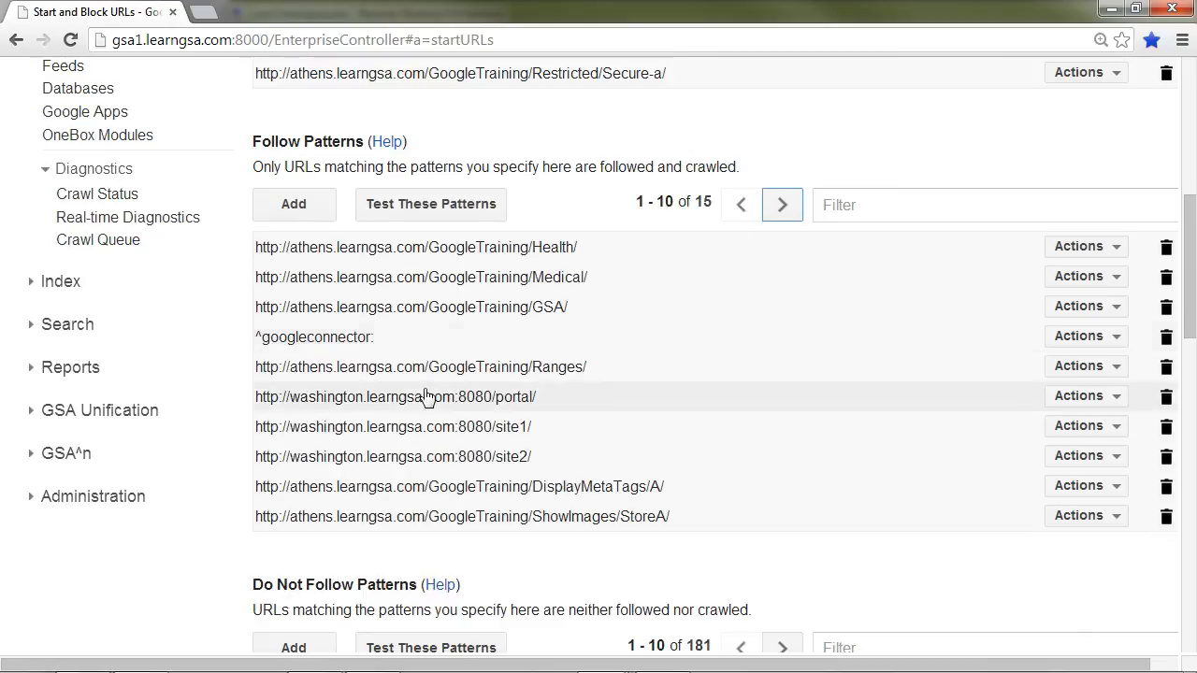
{"action": "left_click", "coordinate": [379, 341]}
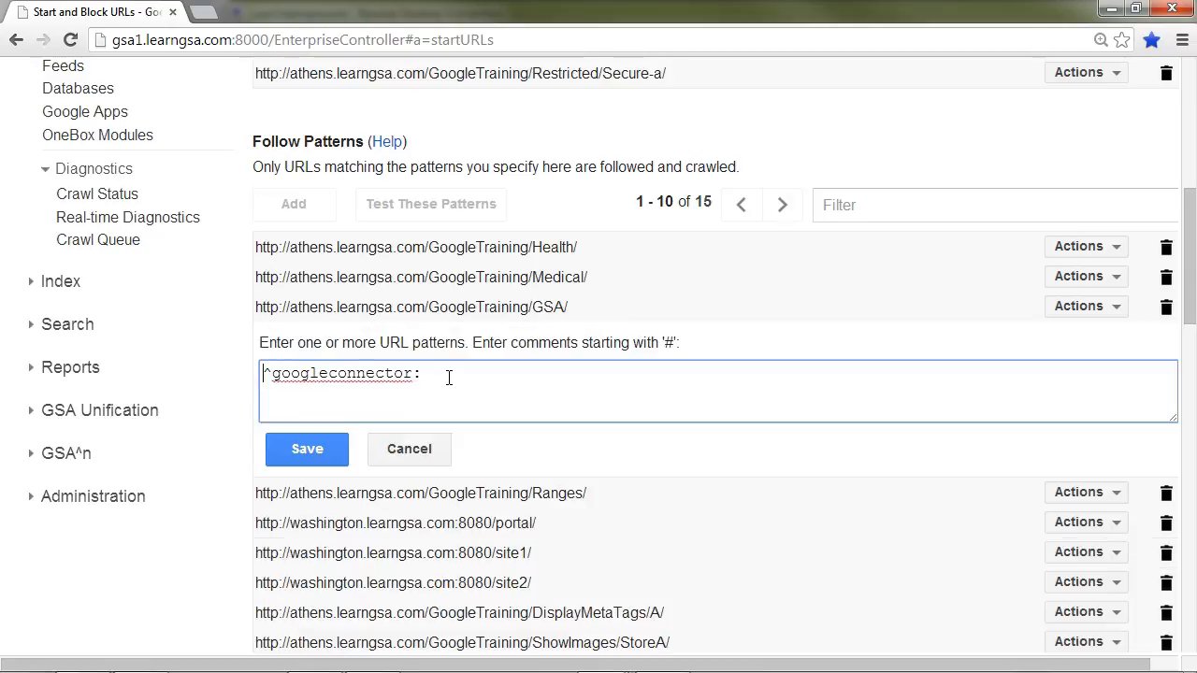
{"action": "left_click_drag", "start_coordinate": [449, 377], "coordinate": [255, 374]}
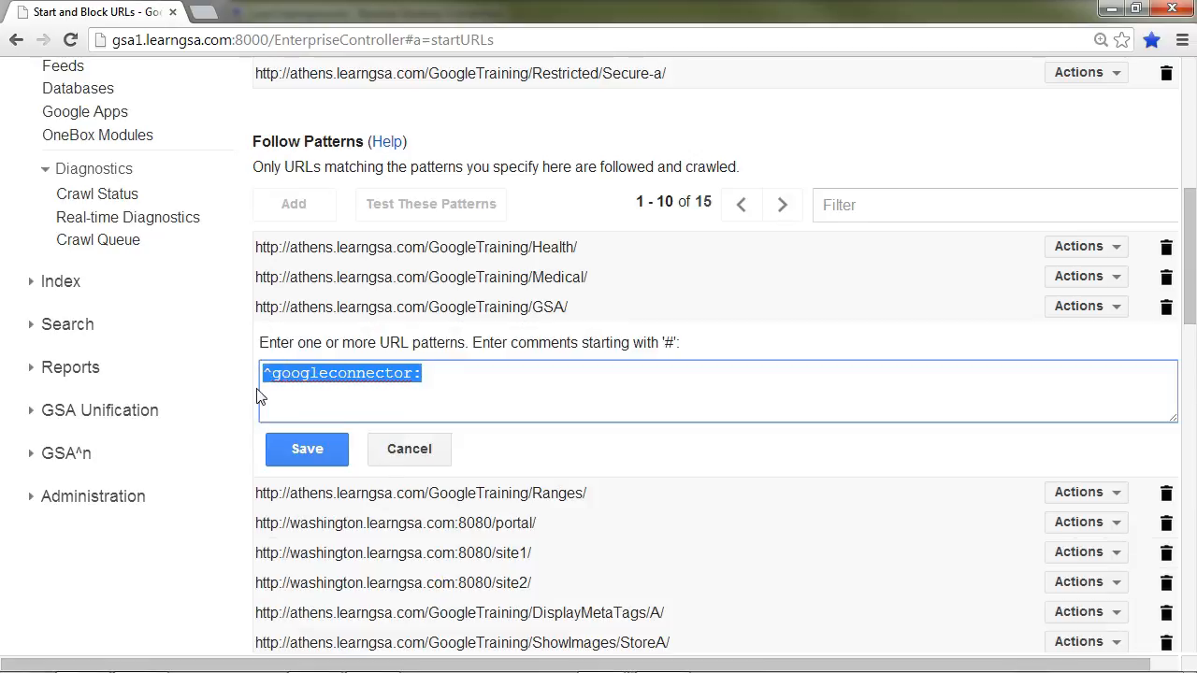
{"action": "left_click", "coordinate": [417, 455]}
{"action": "left_click", "coordinate": [782, 207]}
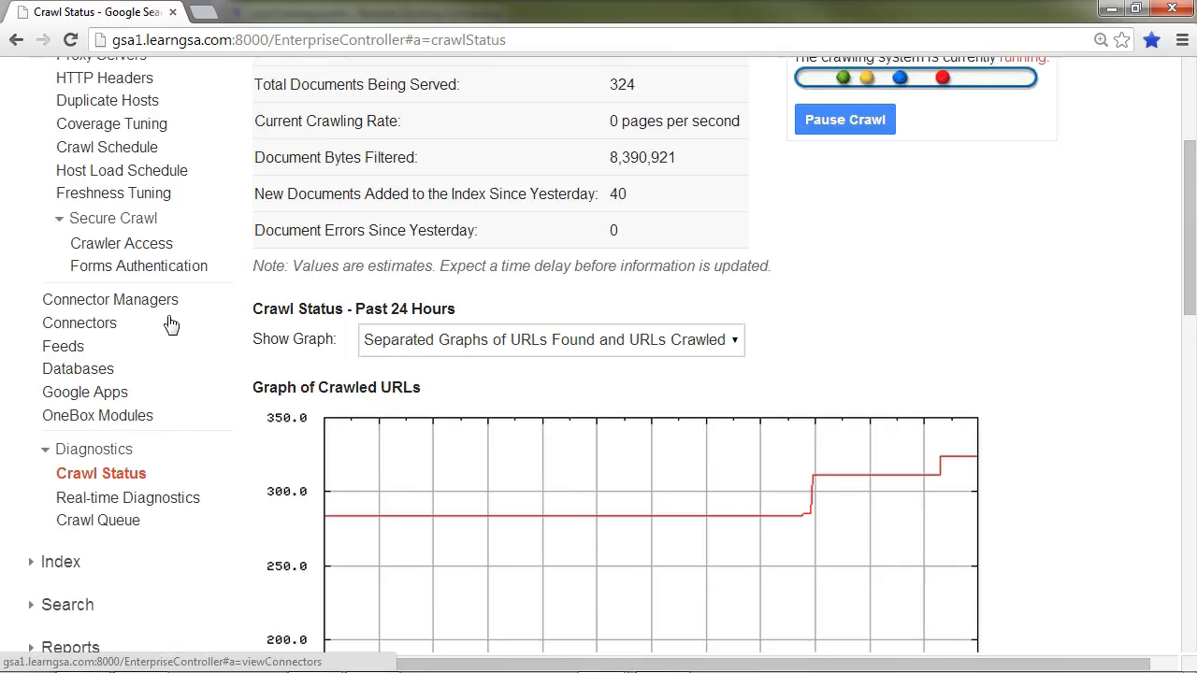
Step: Open the Kerberos settings of Universal Login Auth Mechanisms and review the KDC hostname, keytab import and Kerberos activation options
{"action": "scroll", "coordinate": [100, 327], "scroll_direction": "down", "scroll_amount": 3}
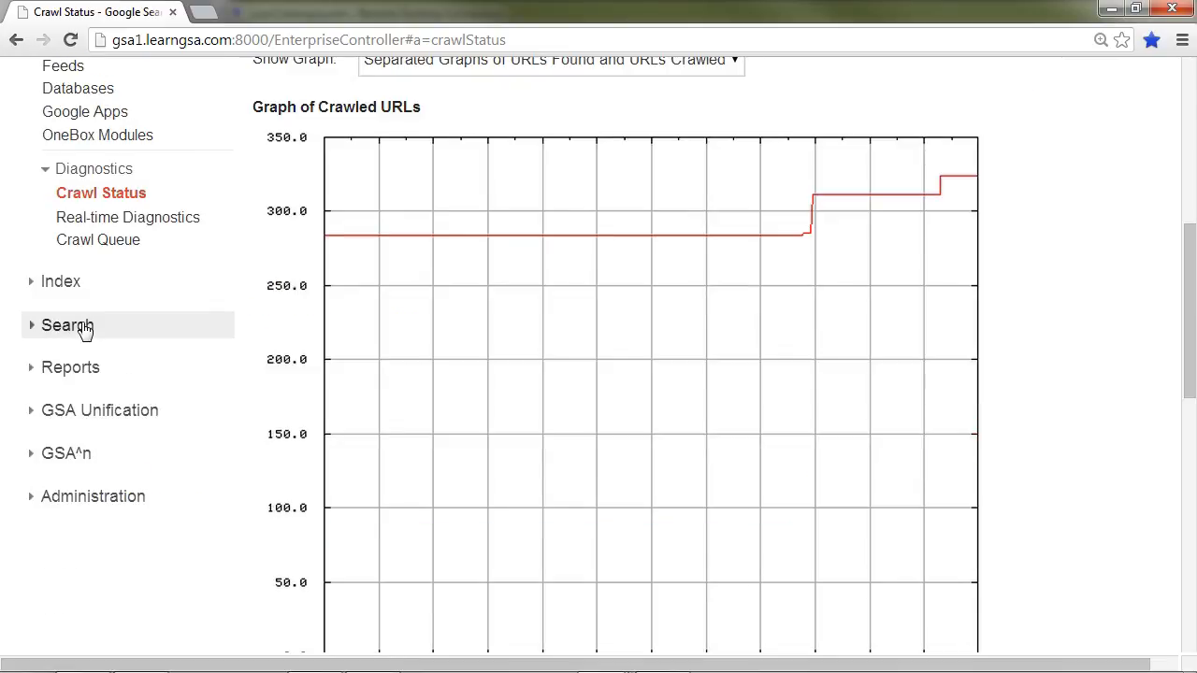
{"action": "left_click", "coordinate": [87, 328]}
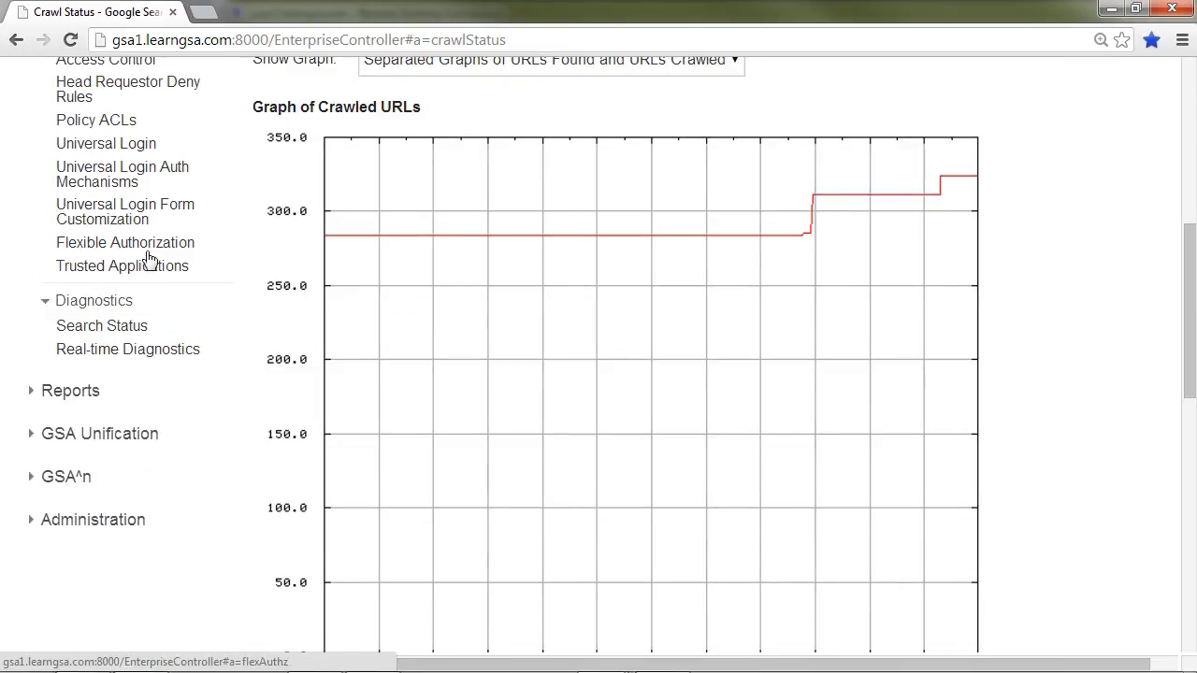
{"action": "left_click", "coordinate": [115, 180]}
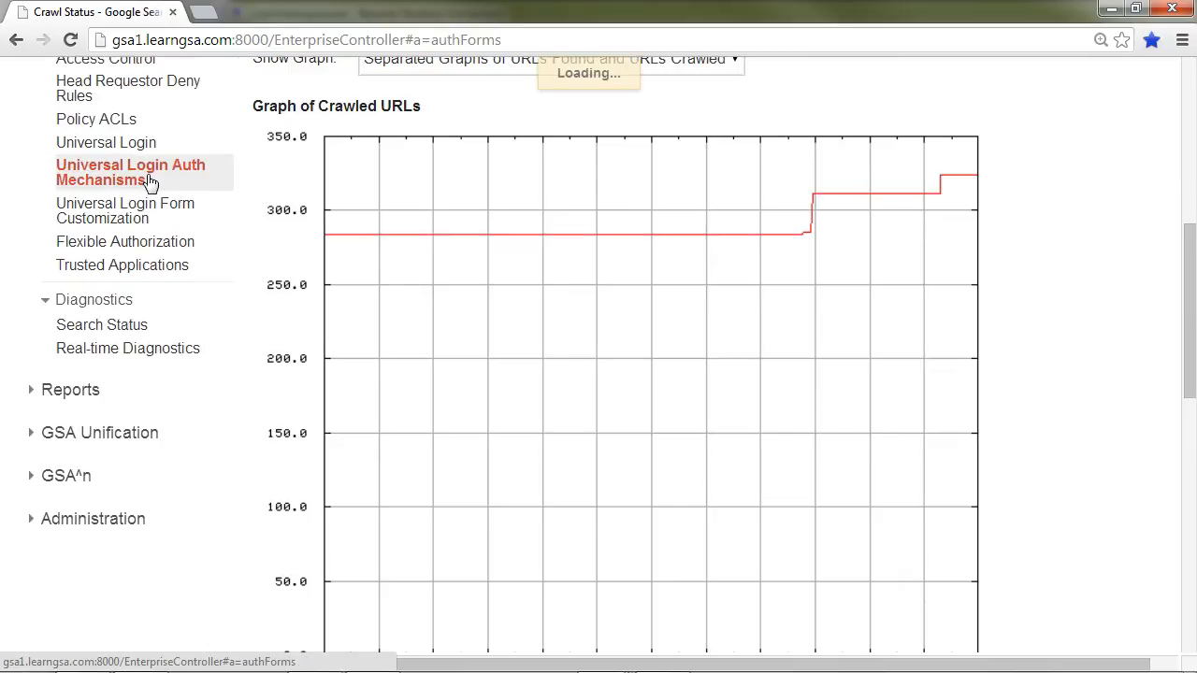
{"action": "left_click", "coordinate": [595, 257]}
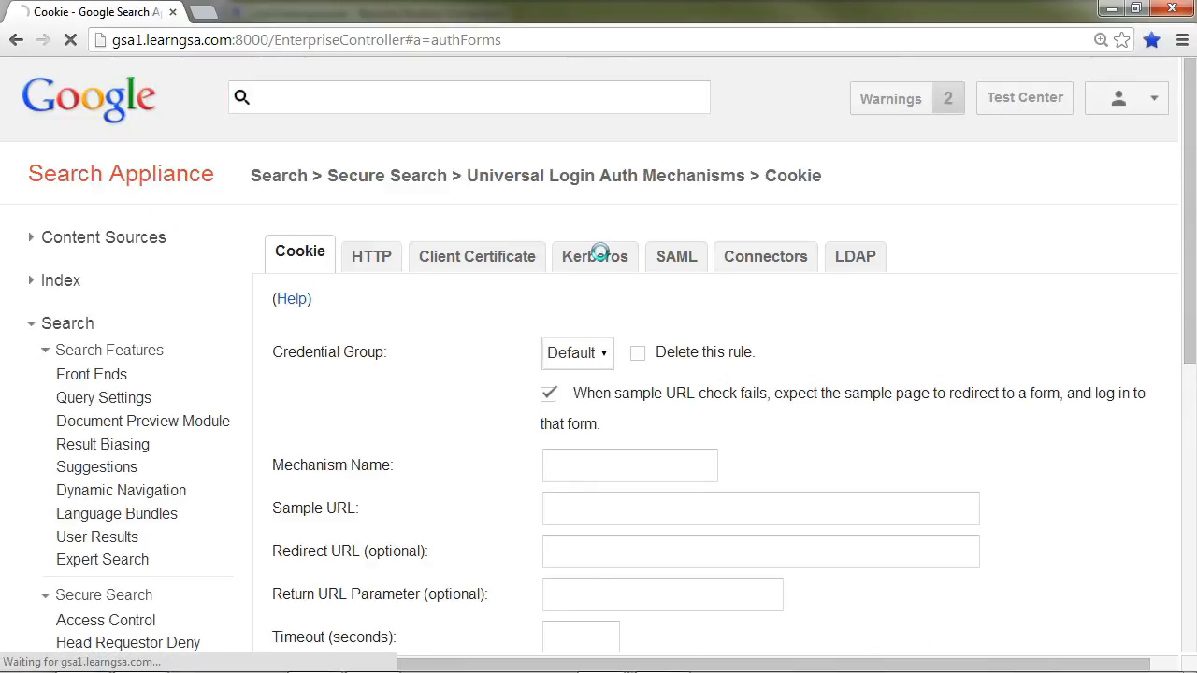
{"action": "scroll", "coordinate": [517, 401], "scroll_direction": "down", "scroll_amount": 2}
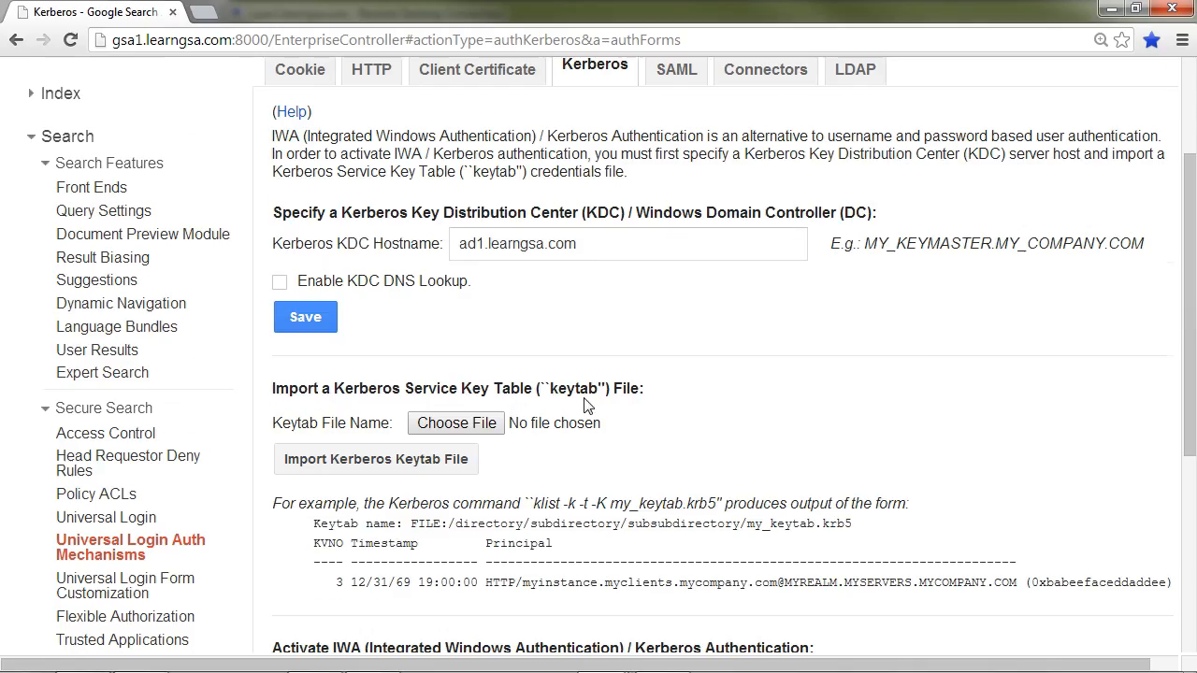
{"action": "scroll", "coordinate": [586, 405], "scroll_direction": "down", "scroll_amount": 2}
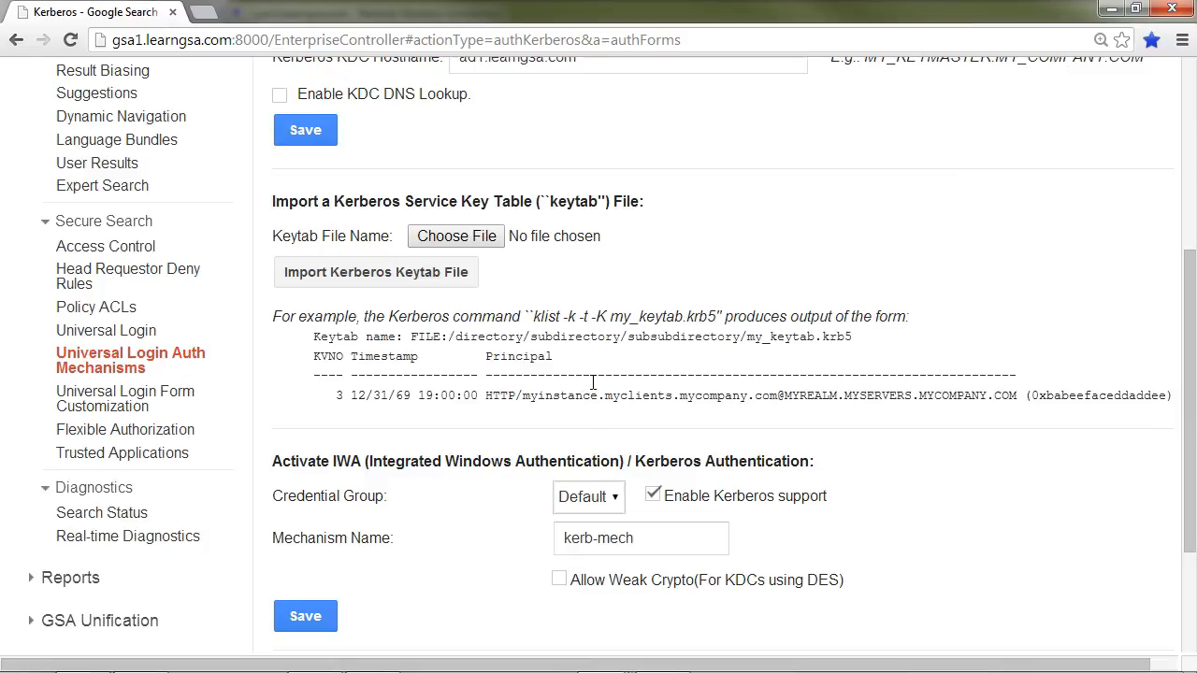
Step: Finish reviewing the Kerberos activation options and examine the connector rules of Universal Login Auth Mechanisms, including the groups-mech group lookup rule
{"action": "scroll", "coordinate": [594, 374], "scroll_direction": "down", "scroll_amount": 2}
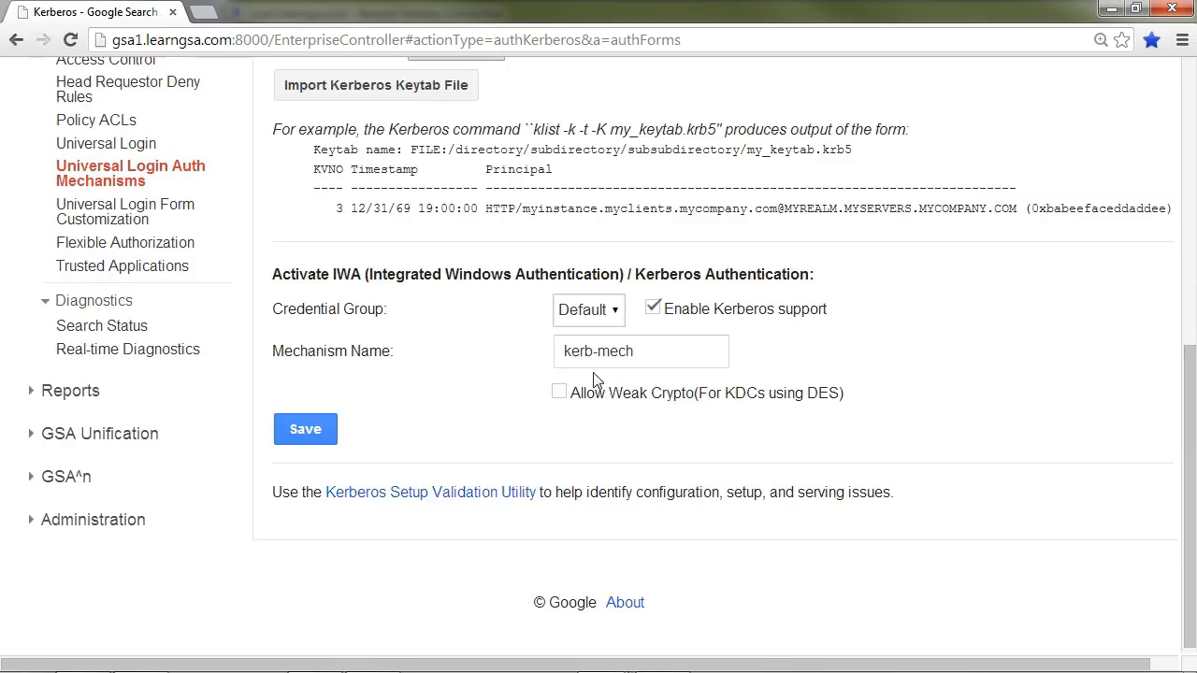
{"action": "scroll", "coordinate": [593, 379], "scroll_direction": "up", "scroll_amount": 5}
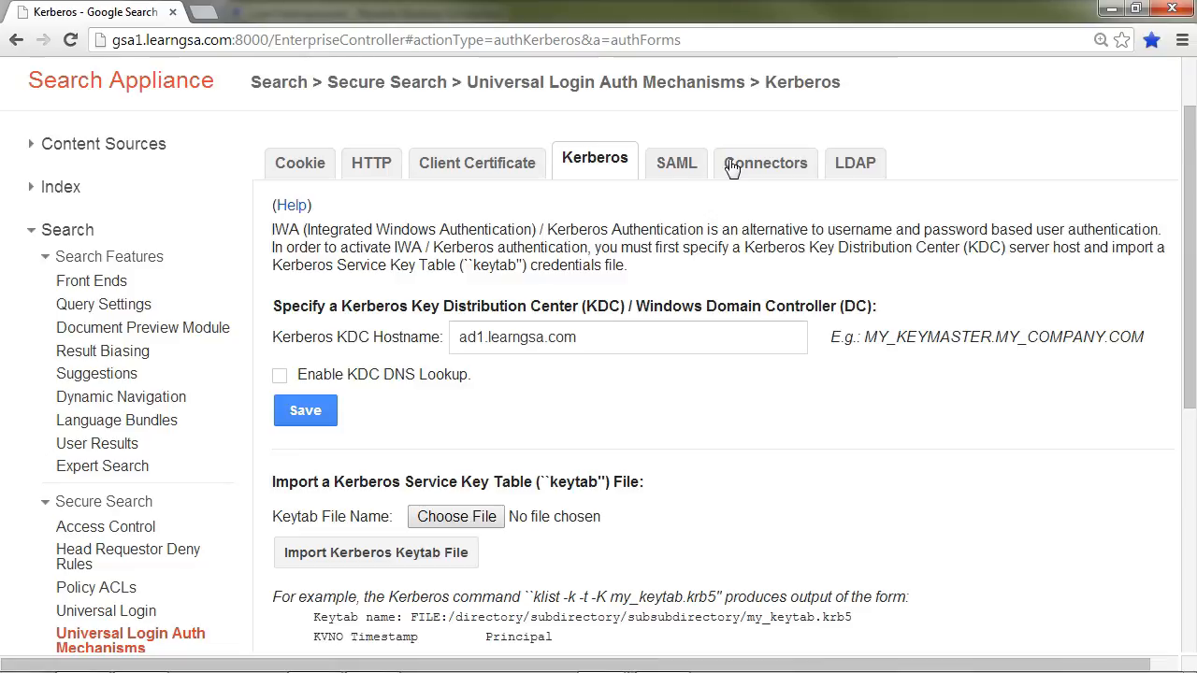
{"action": "left_click", "coordinate": [768, 165]}
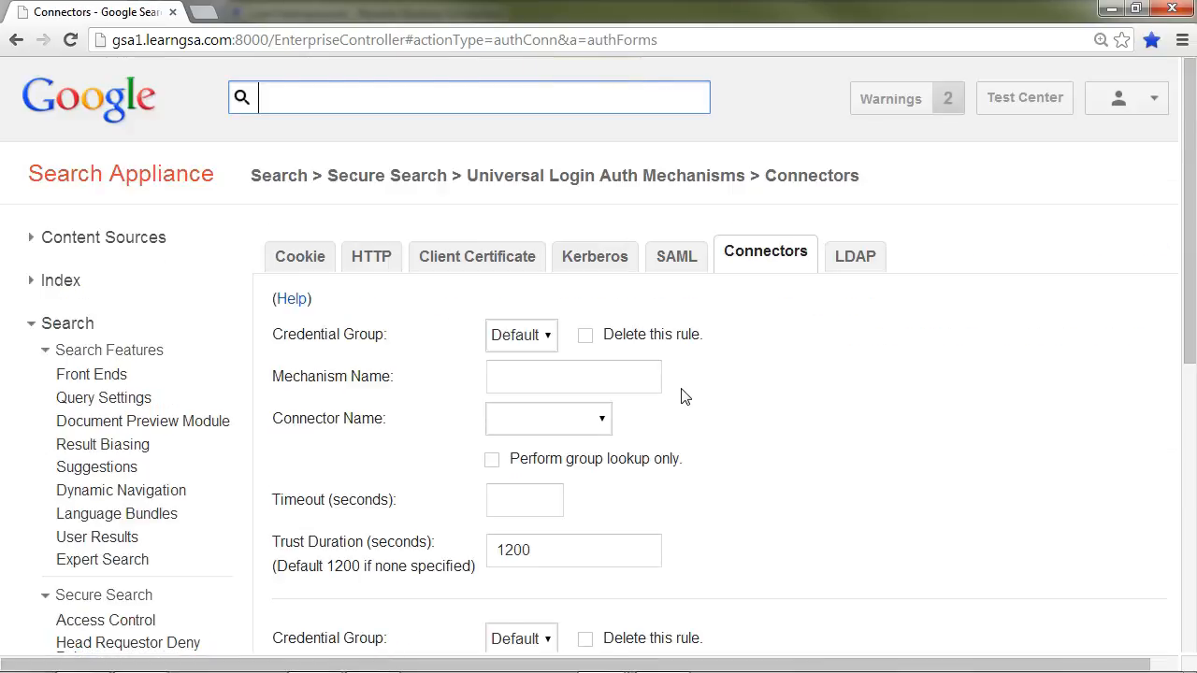
{"action": "scroll", "coordinate": [682, 396], "scroll_direction": "down", "scroll_amount": 4}
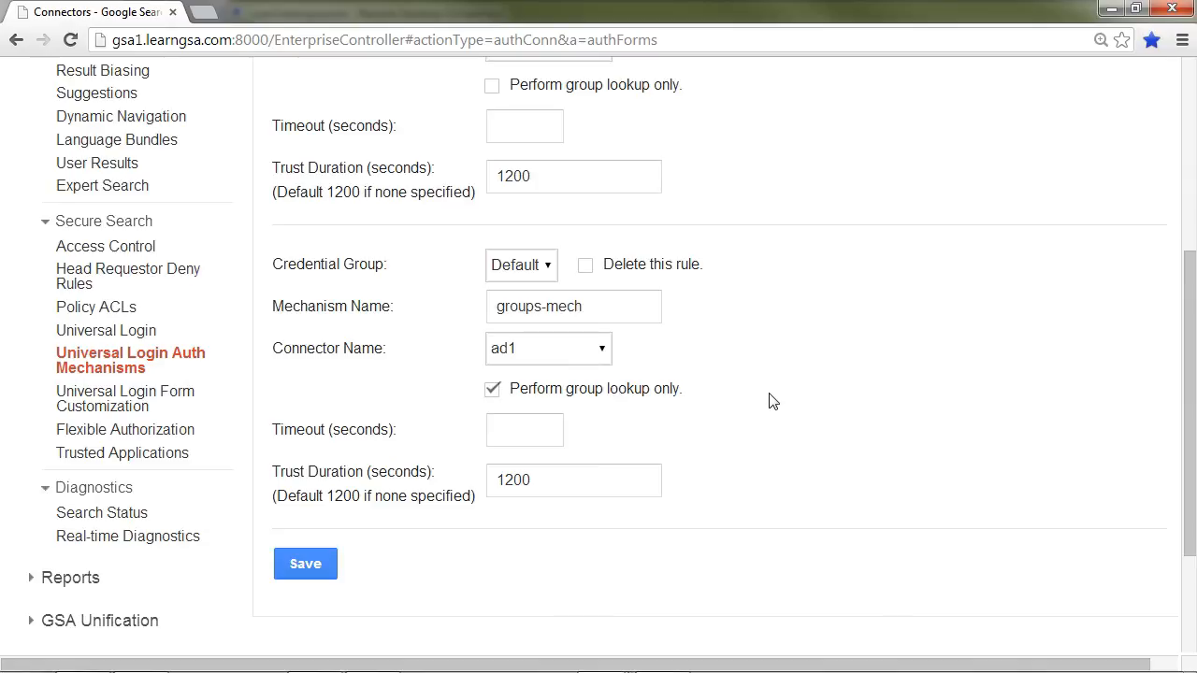
{"action": "scroll", "coordinate": [766, 399], "scroll_direction": "up", "scroll_amount": 4}
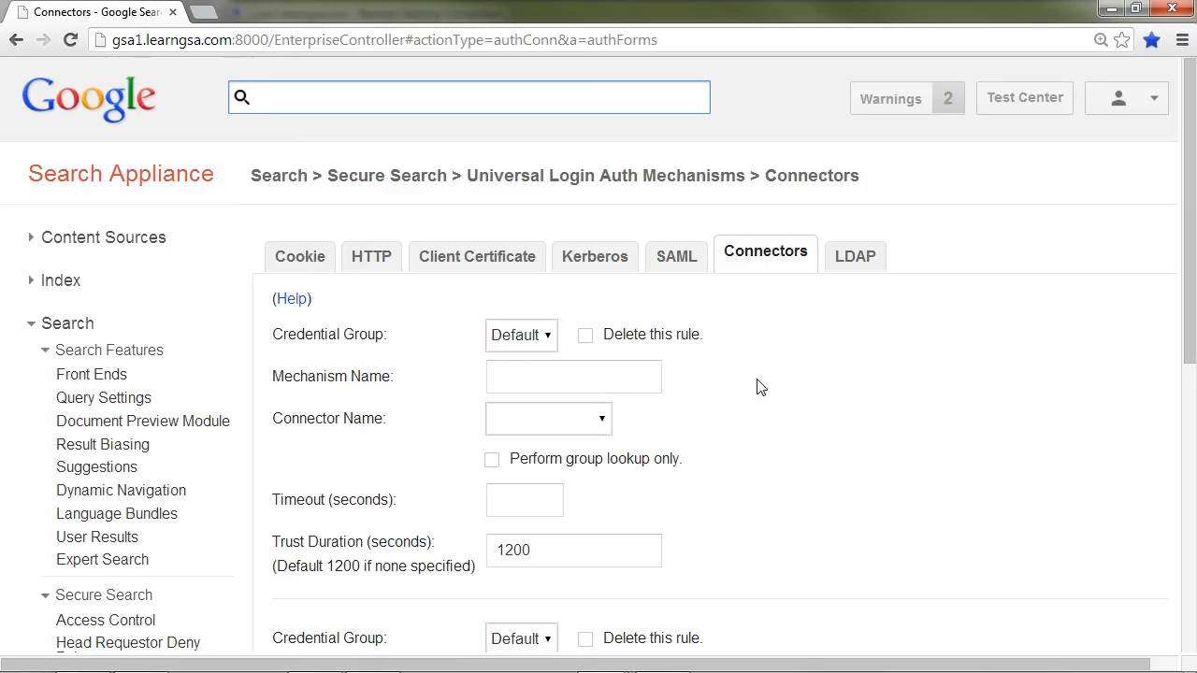
{"action": "left_click", "coordinate": [1109, 9]}
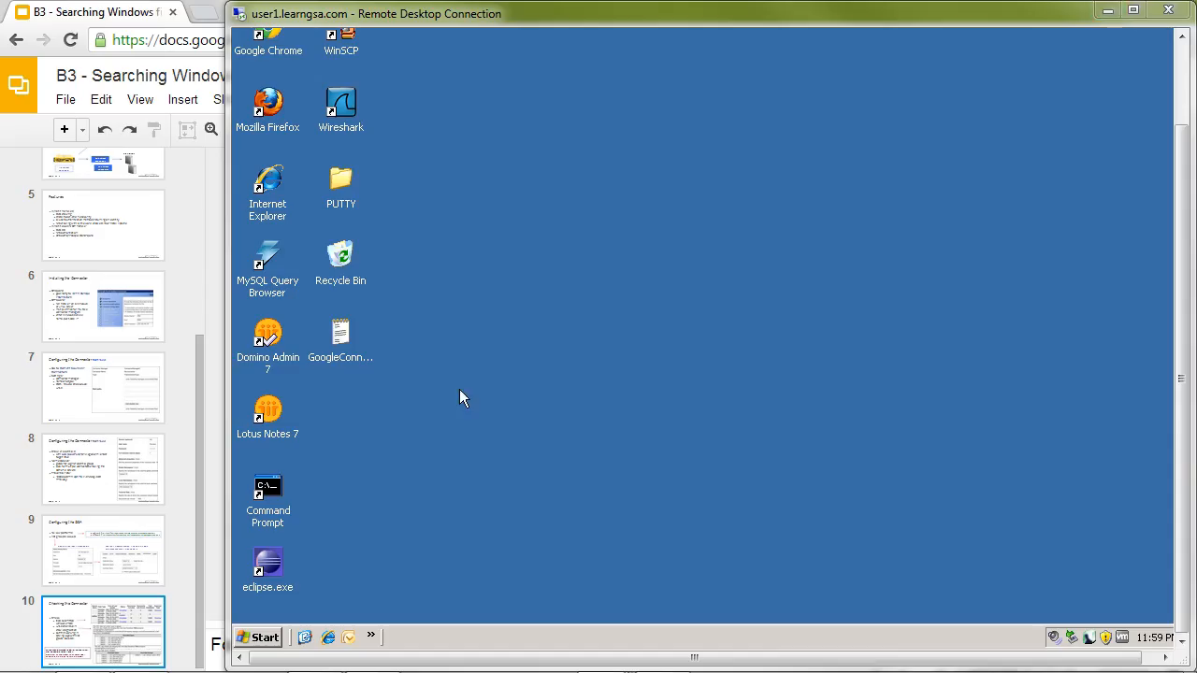
{"action": "left_click", "coordinate": [260, 640]}
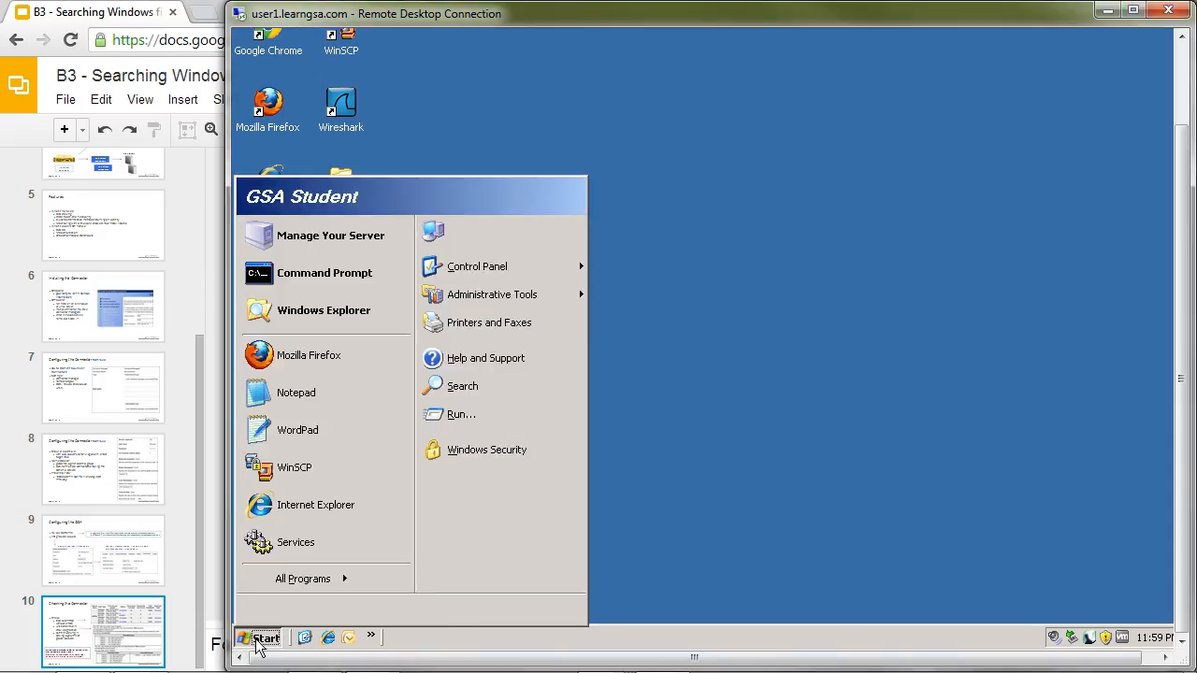
{"action": "left_click", "coordinate": [327, 357]}
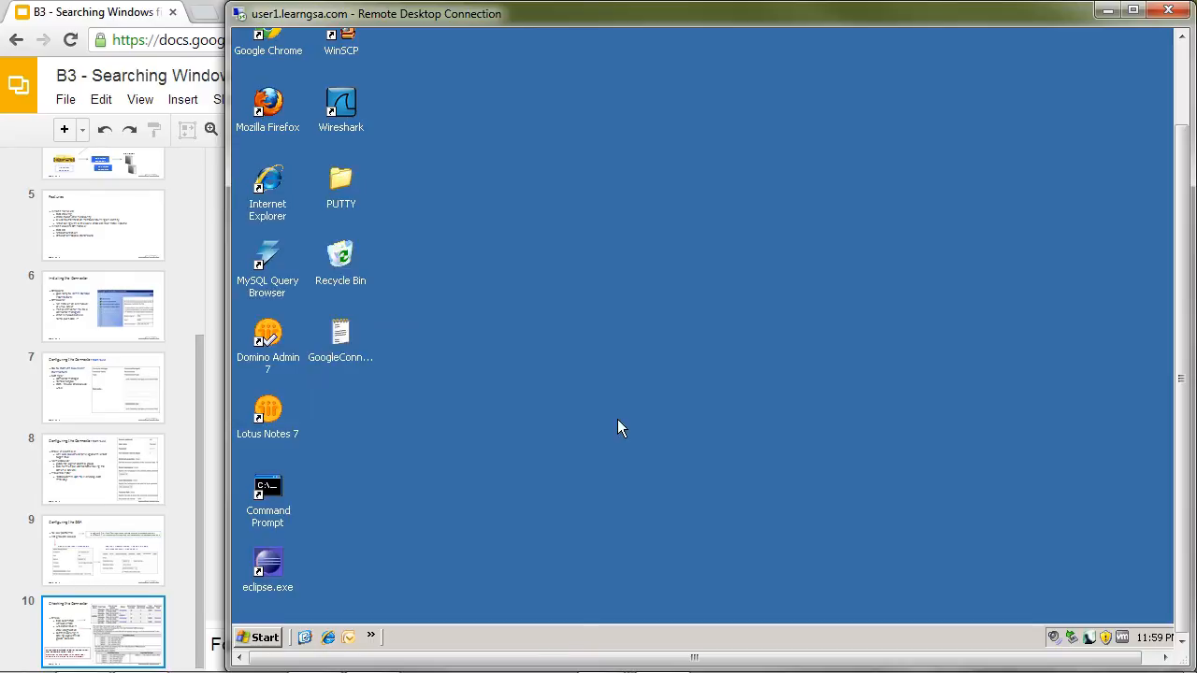
{"action": "left_click_drag", "start_coordinate": [1181, 393], "coordinate": [1182, 299]}
{"action": "left_click", "coordinate": [437, 112]}
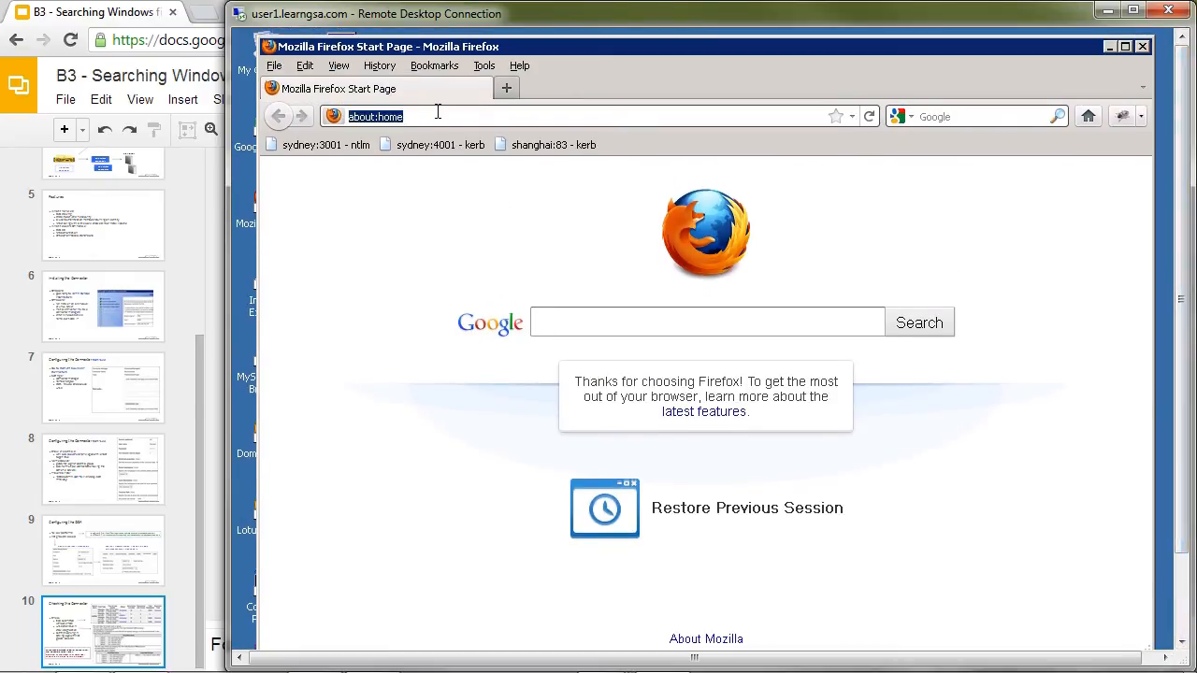
{"action": "type", "text": "gsa1"}
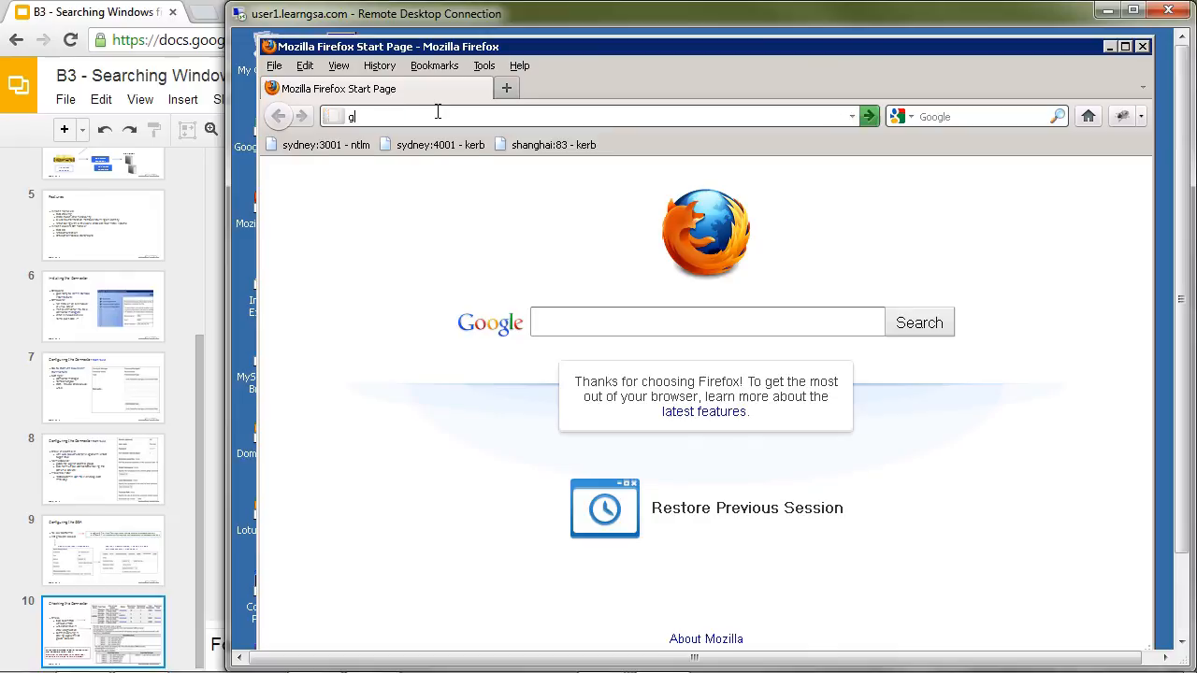
{"action": "key", "text": "Down"}
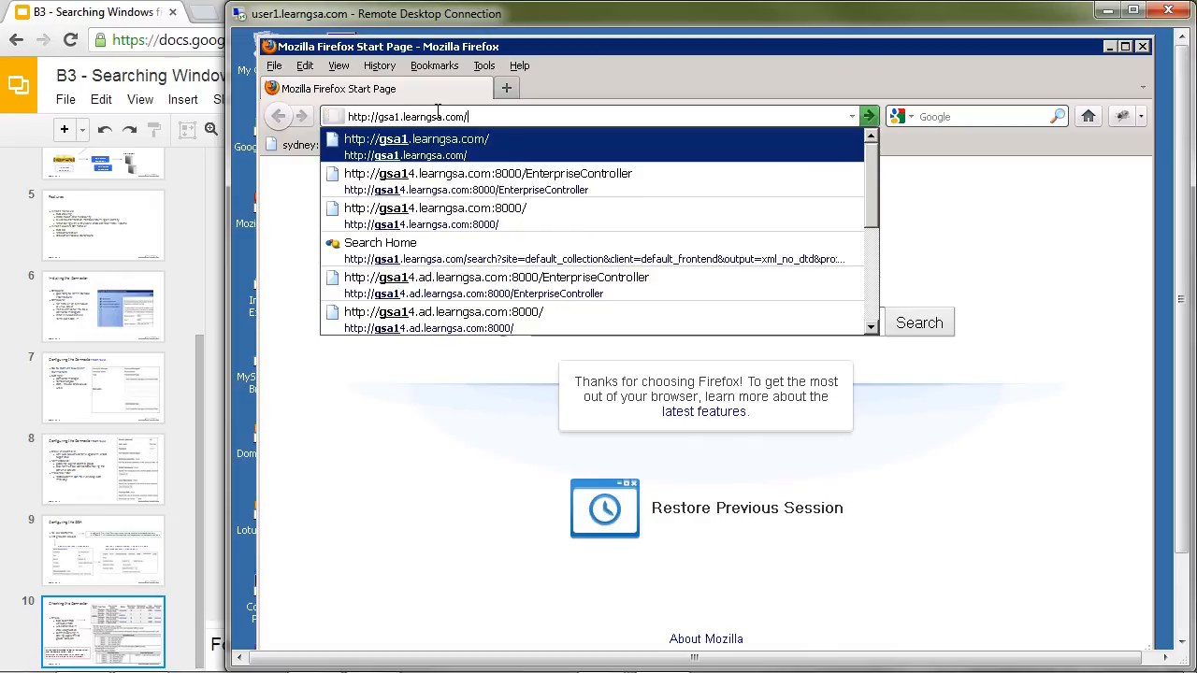
{"action": "key", "text": "Return"}
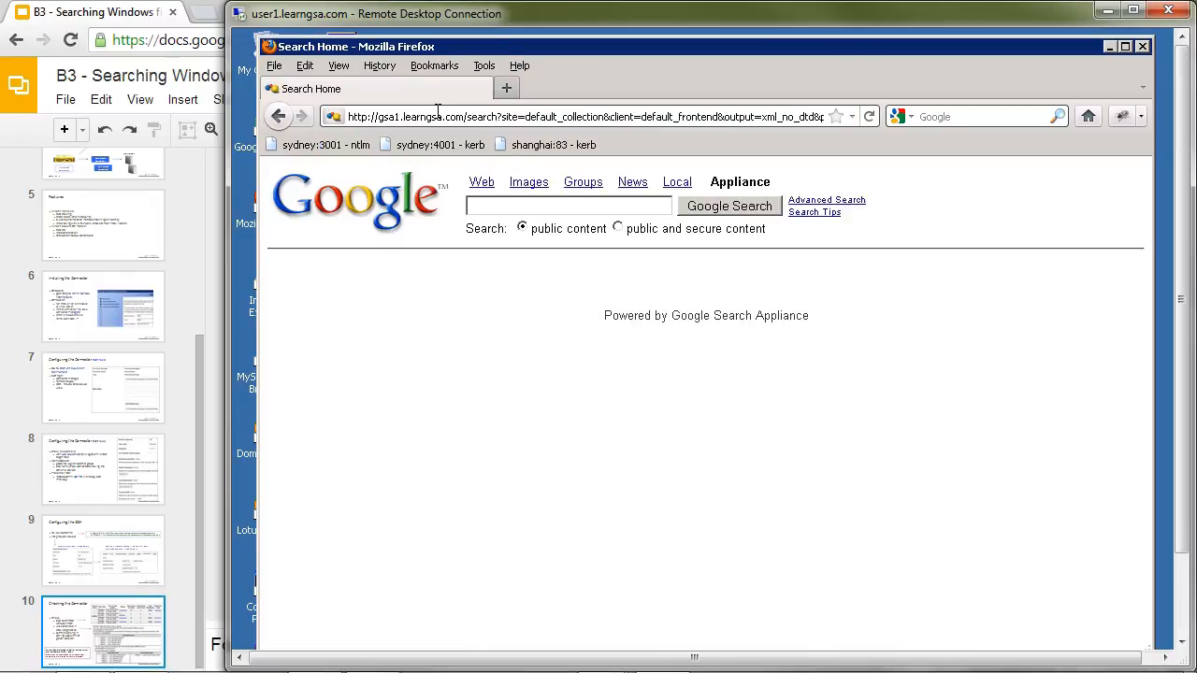
Step: Search public and secure content for inurl:waterloo and look through the results
{"action": "left_click", "coordinate": [529, 204]}
{"action": "type", "text": "inurl"}
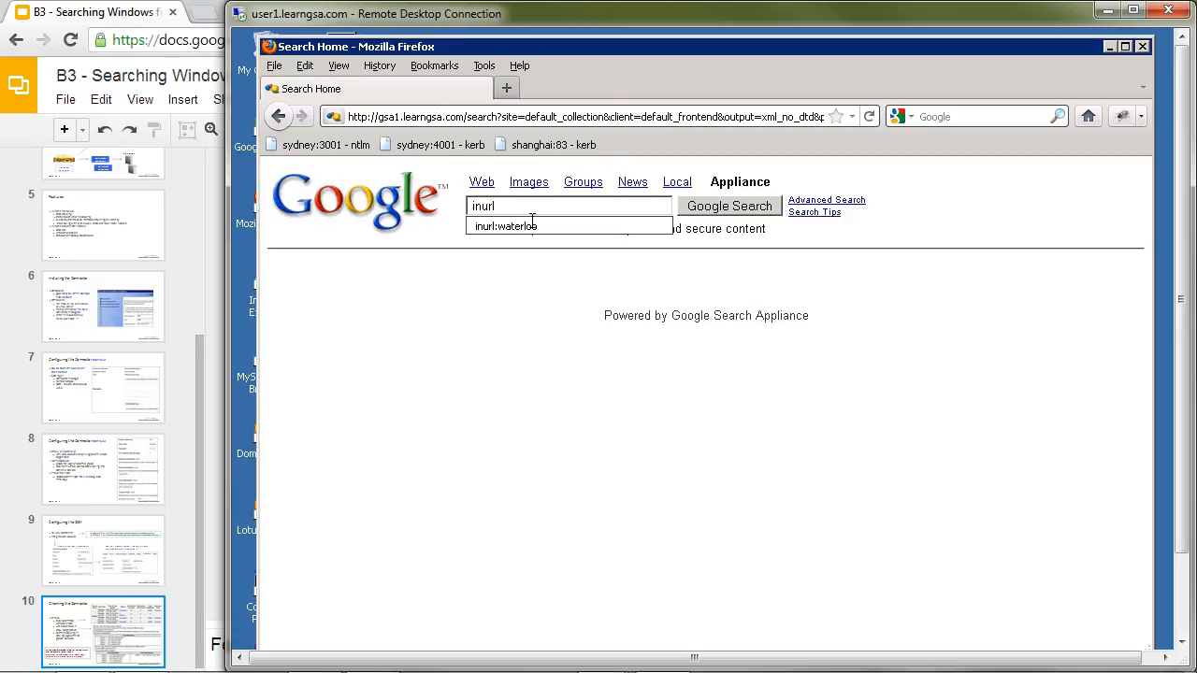
{"action": "left_click", "coordinate": [547, 227]}
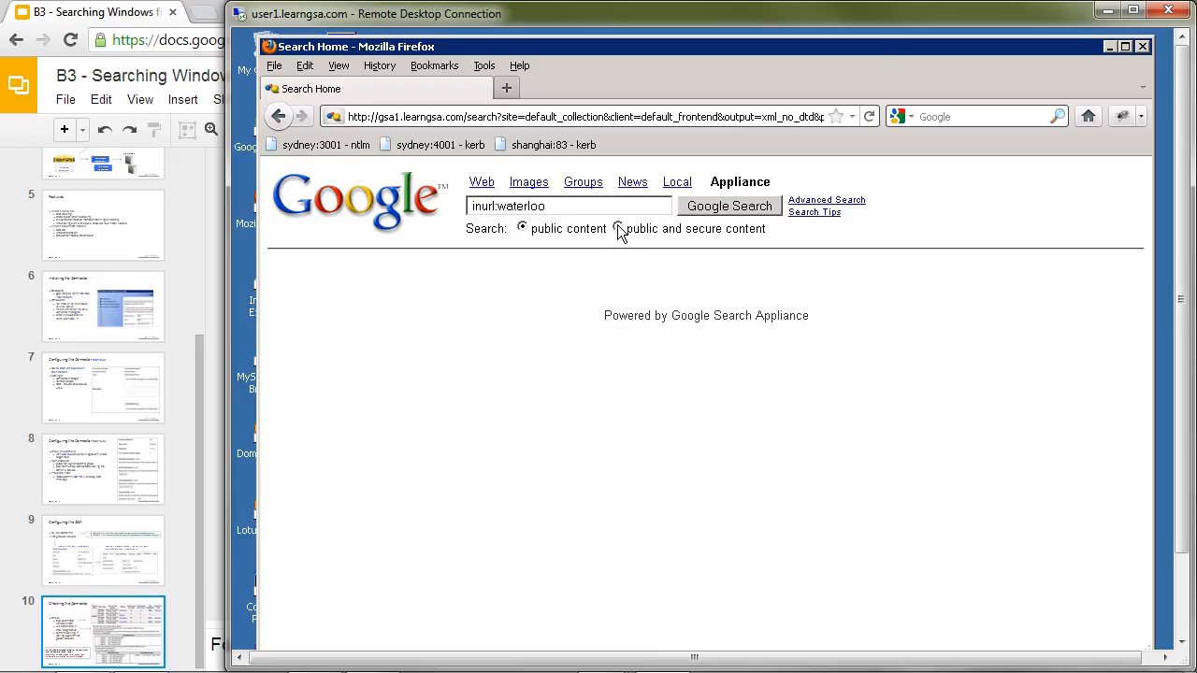
{"action": "left_click", "coordinate": [723, 210]}
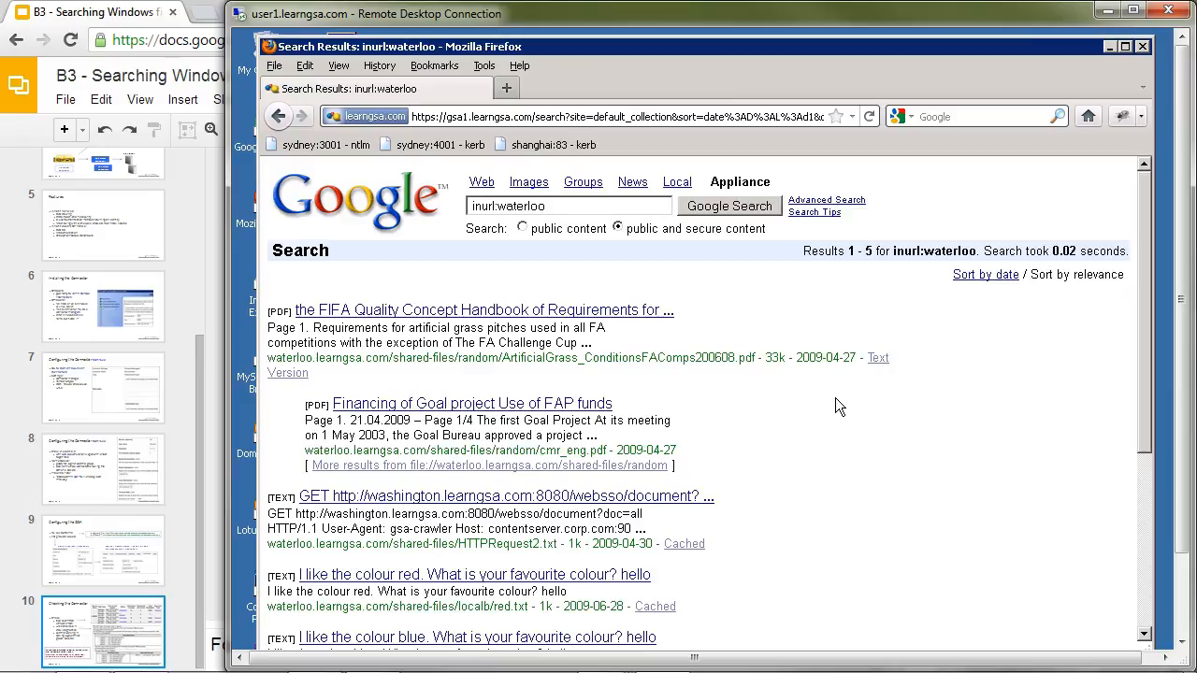
{"action": "scroll", "coordinate": [838, 407], "scroll_direction": "down", "scroll_amount": 2}
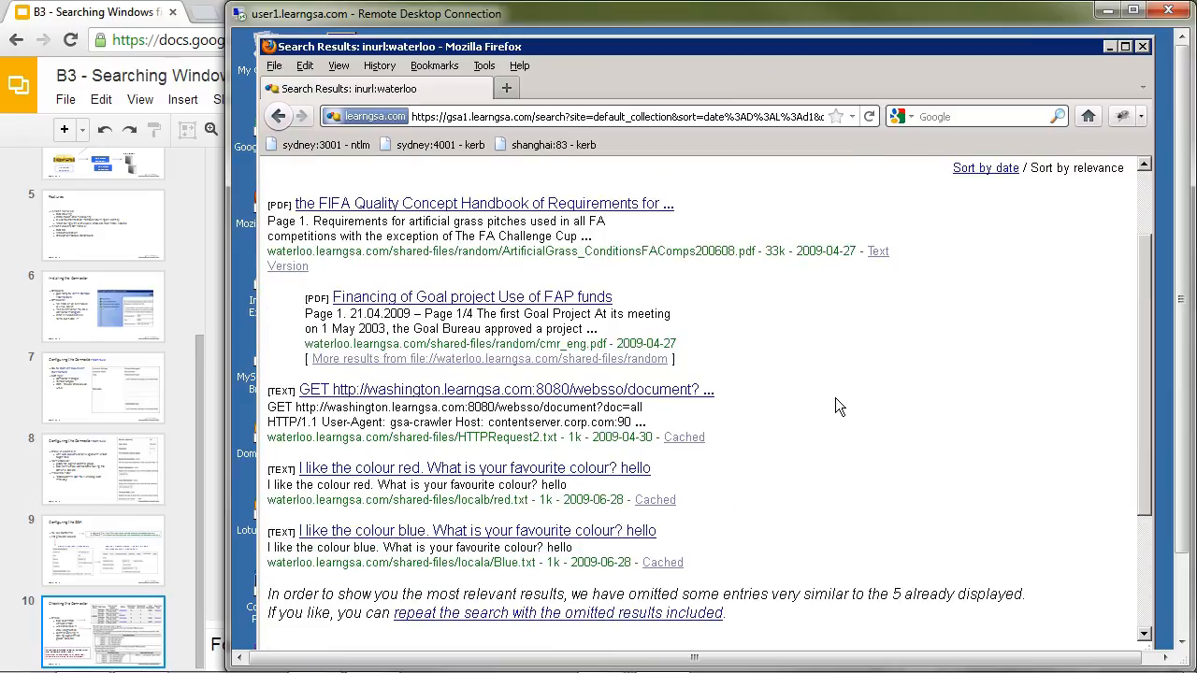
{"action": "scroll", "coordinate": [835, 398], "scroll_direction": "up", "scroll_amount": 2}
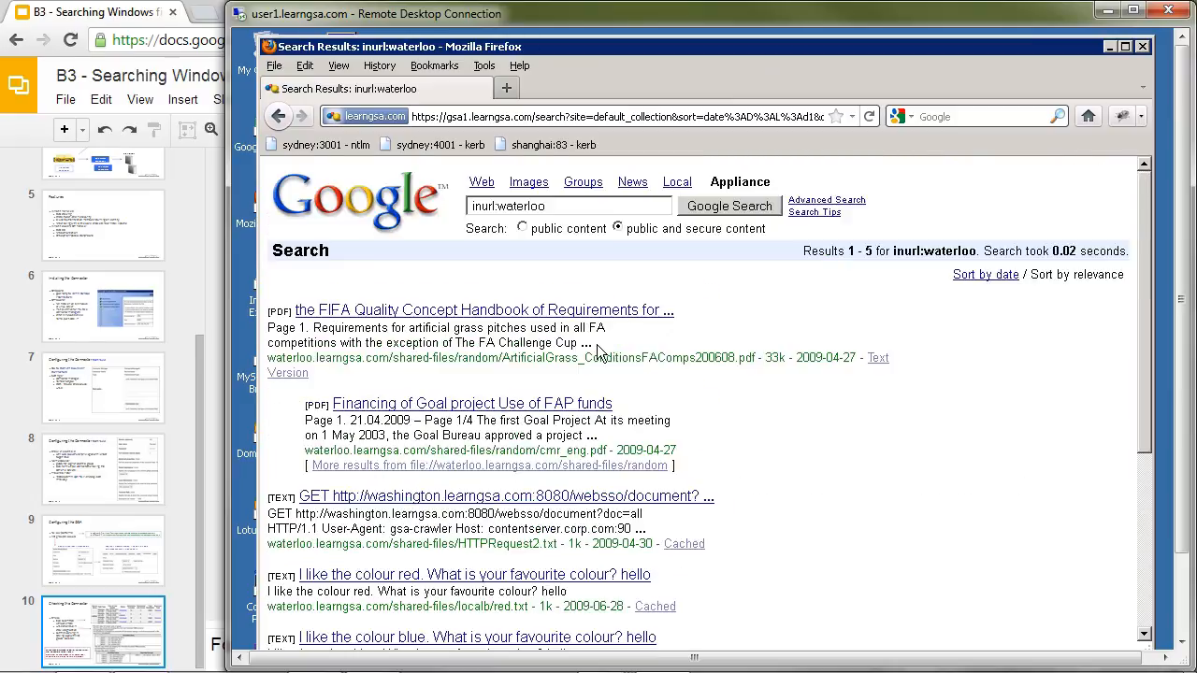